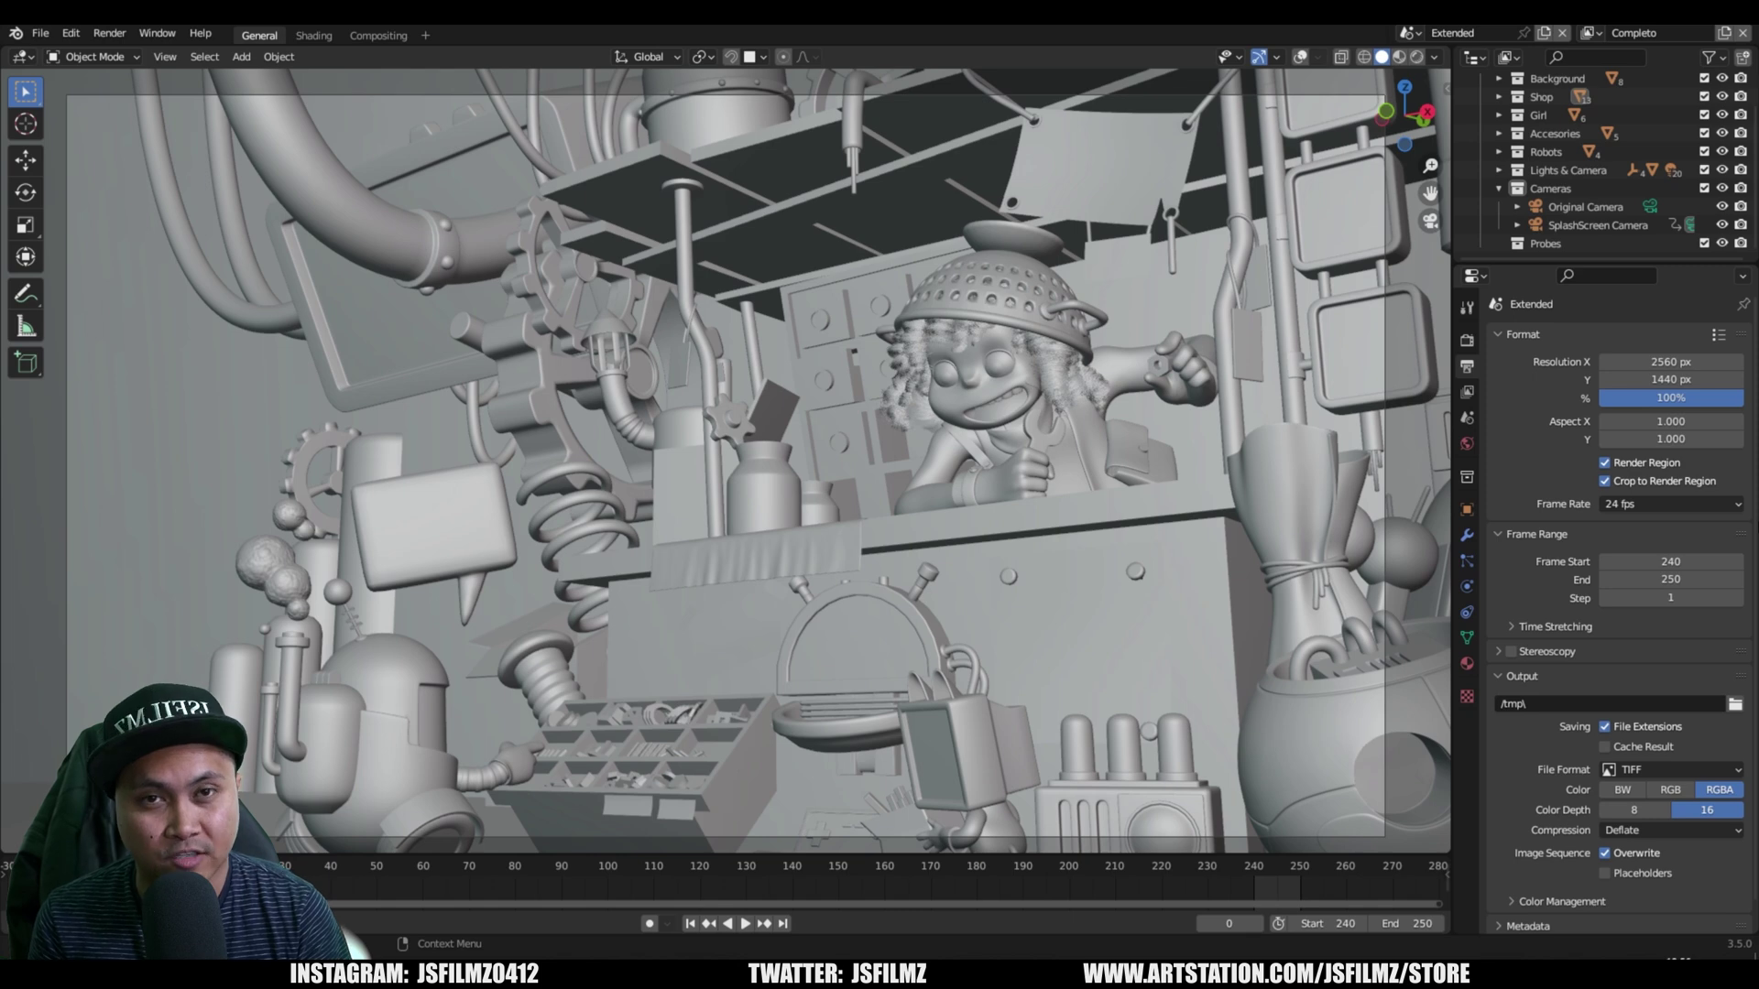
- Check which Cycles render devices are enabled in the system preferences
click(70, 33)
click(115, 295)
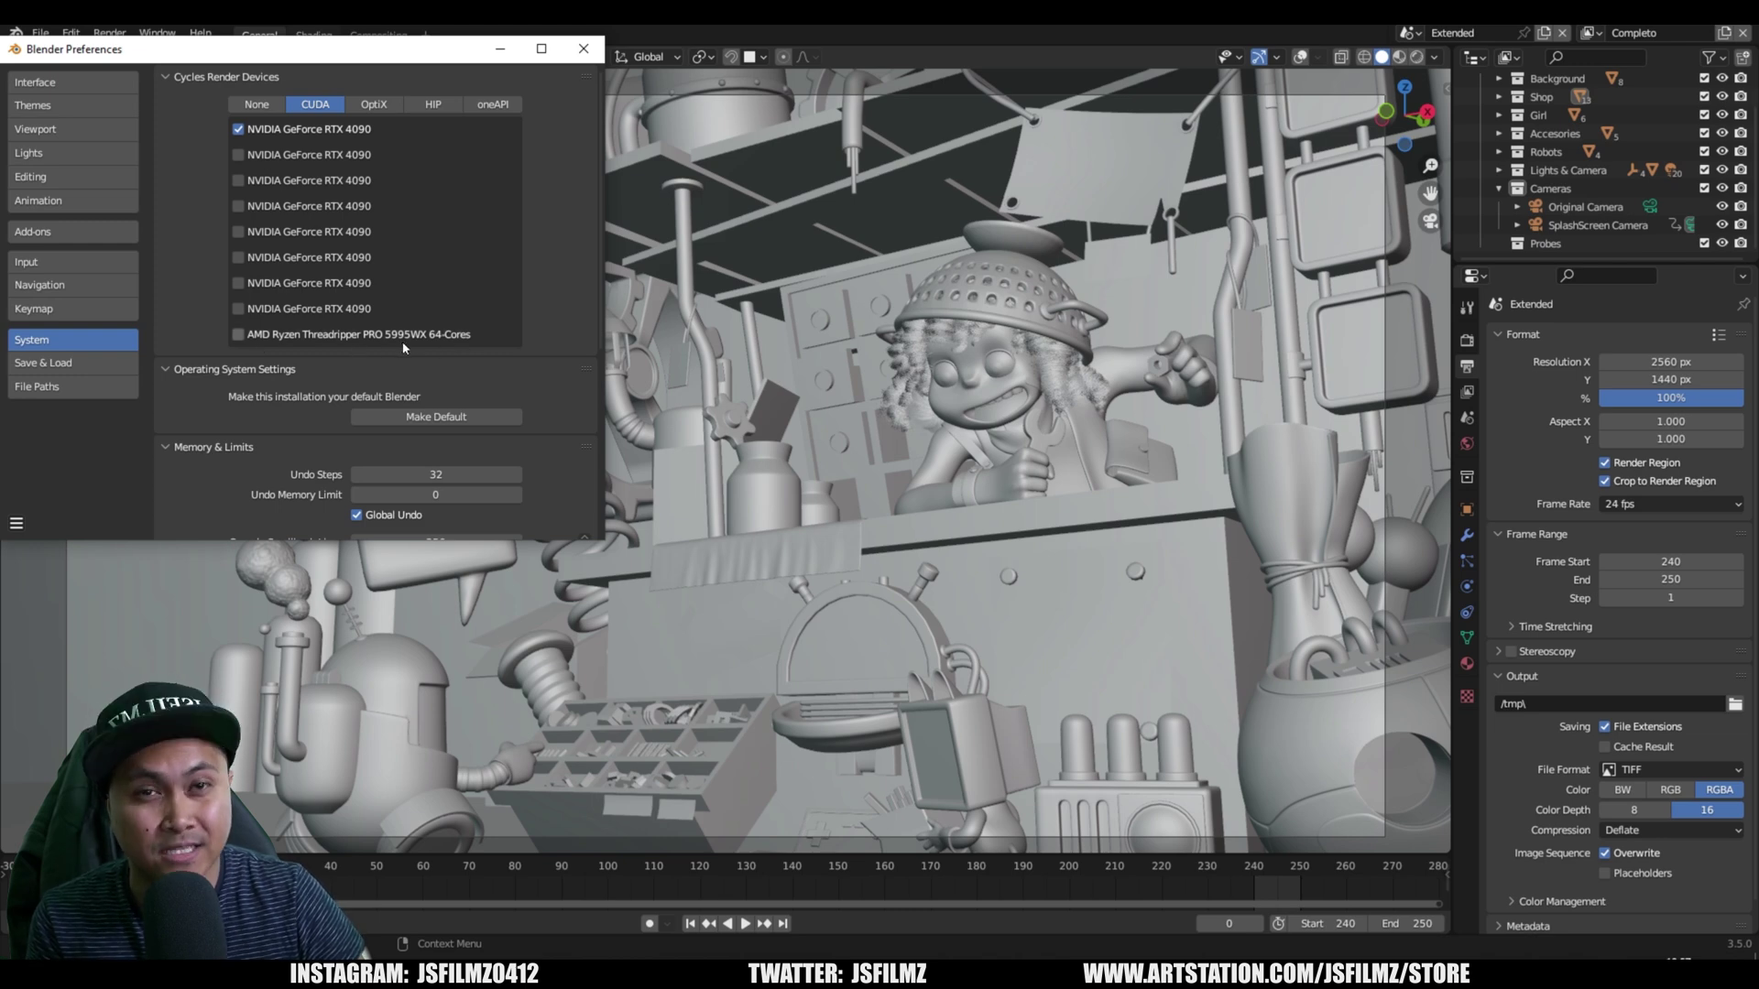
click(584, 49)
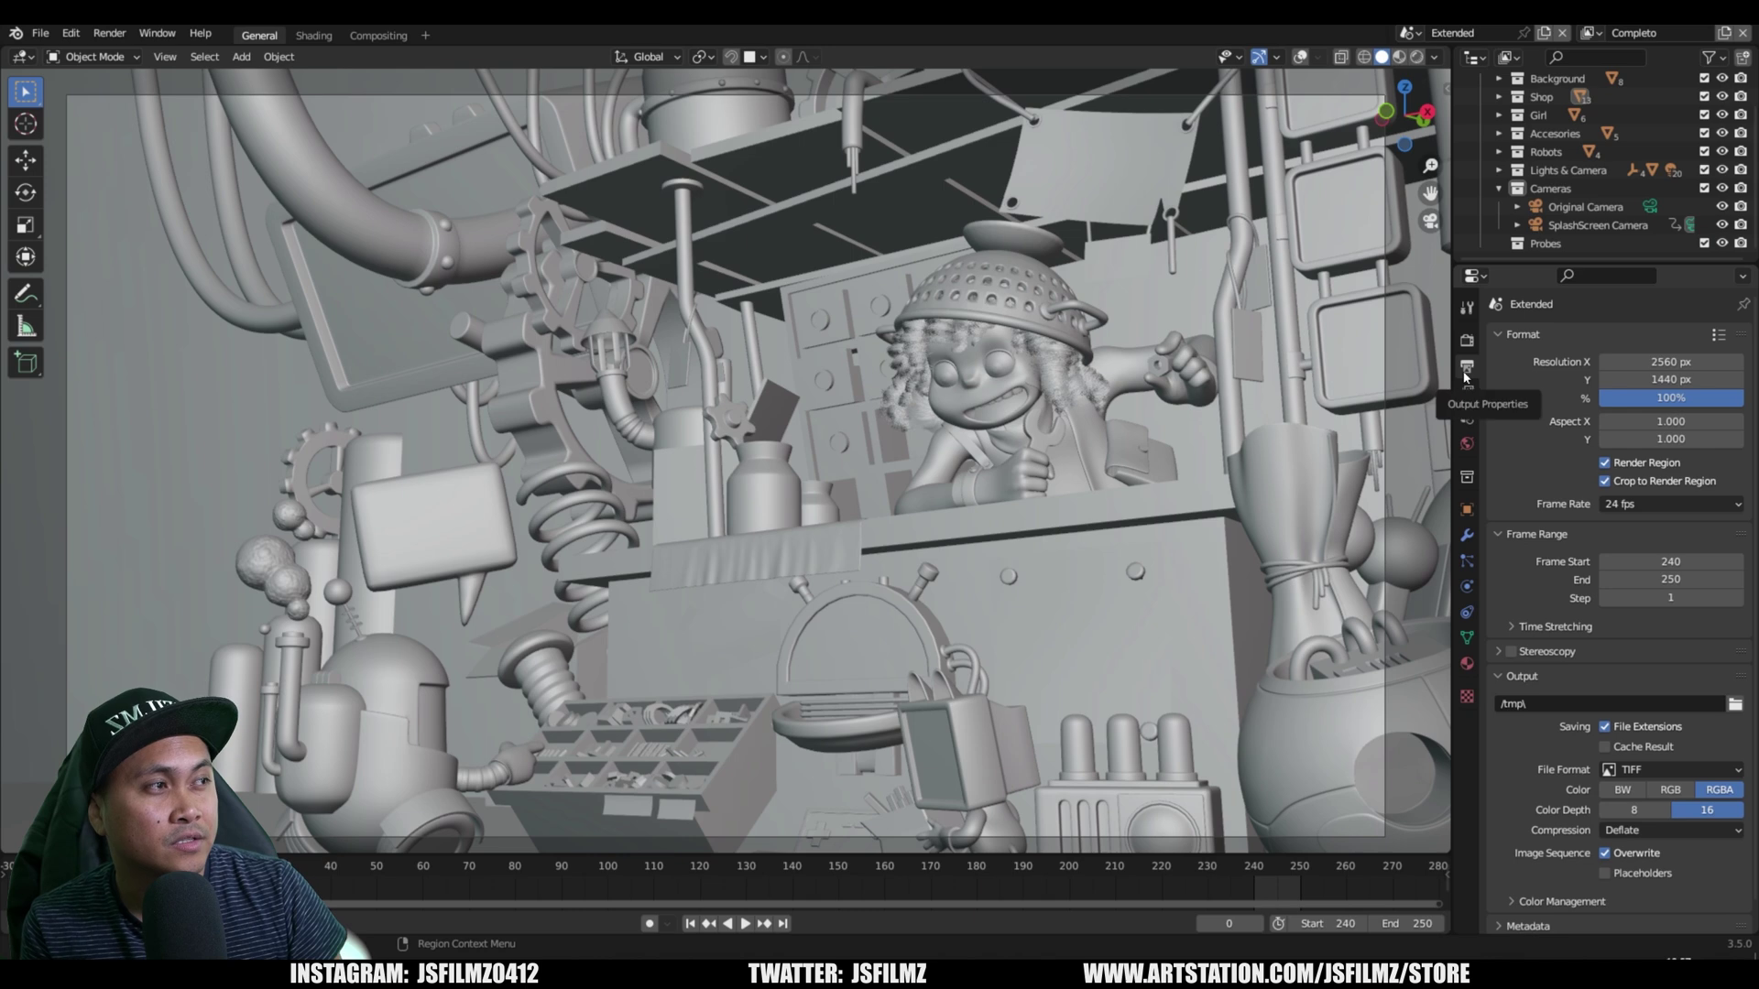
- Review the Cycles sampling settings and render the current frame
click(1467, 342)
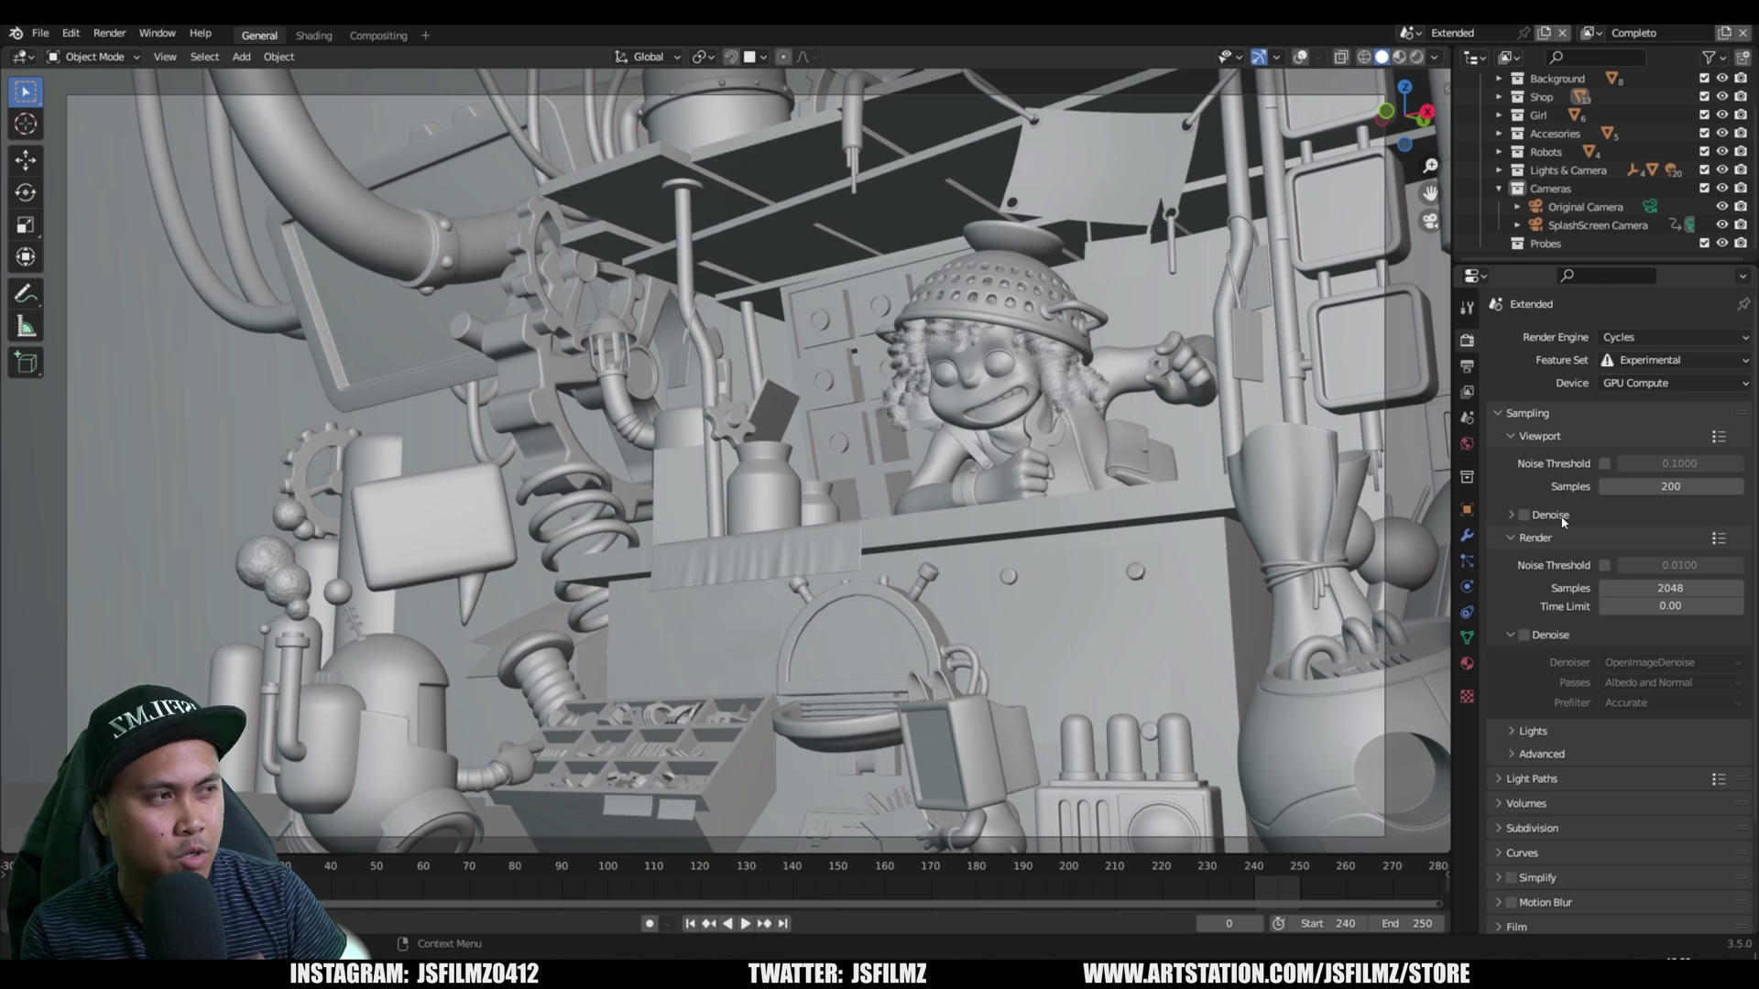
scroll(1646, 674, down, 2)
scroll(1647, 674, up, 2)
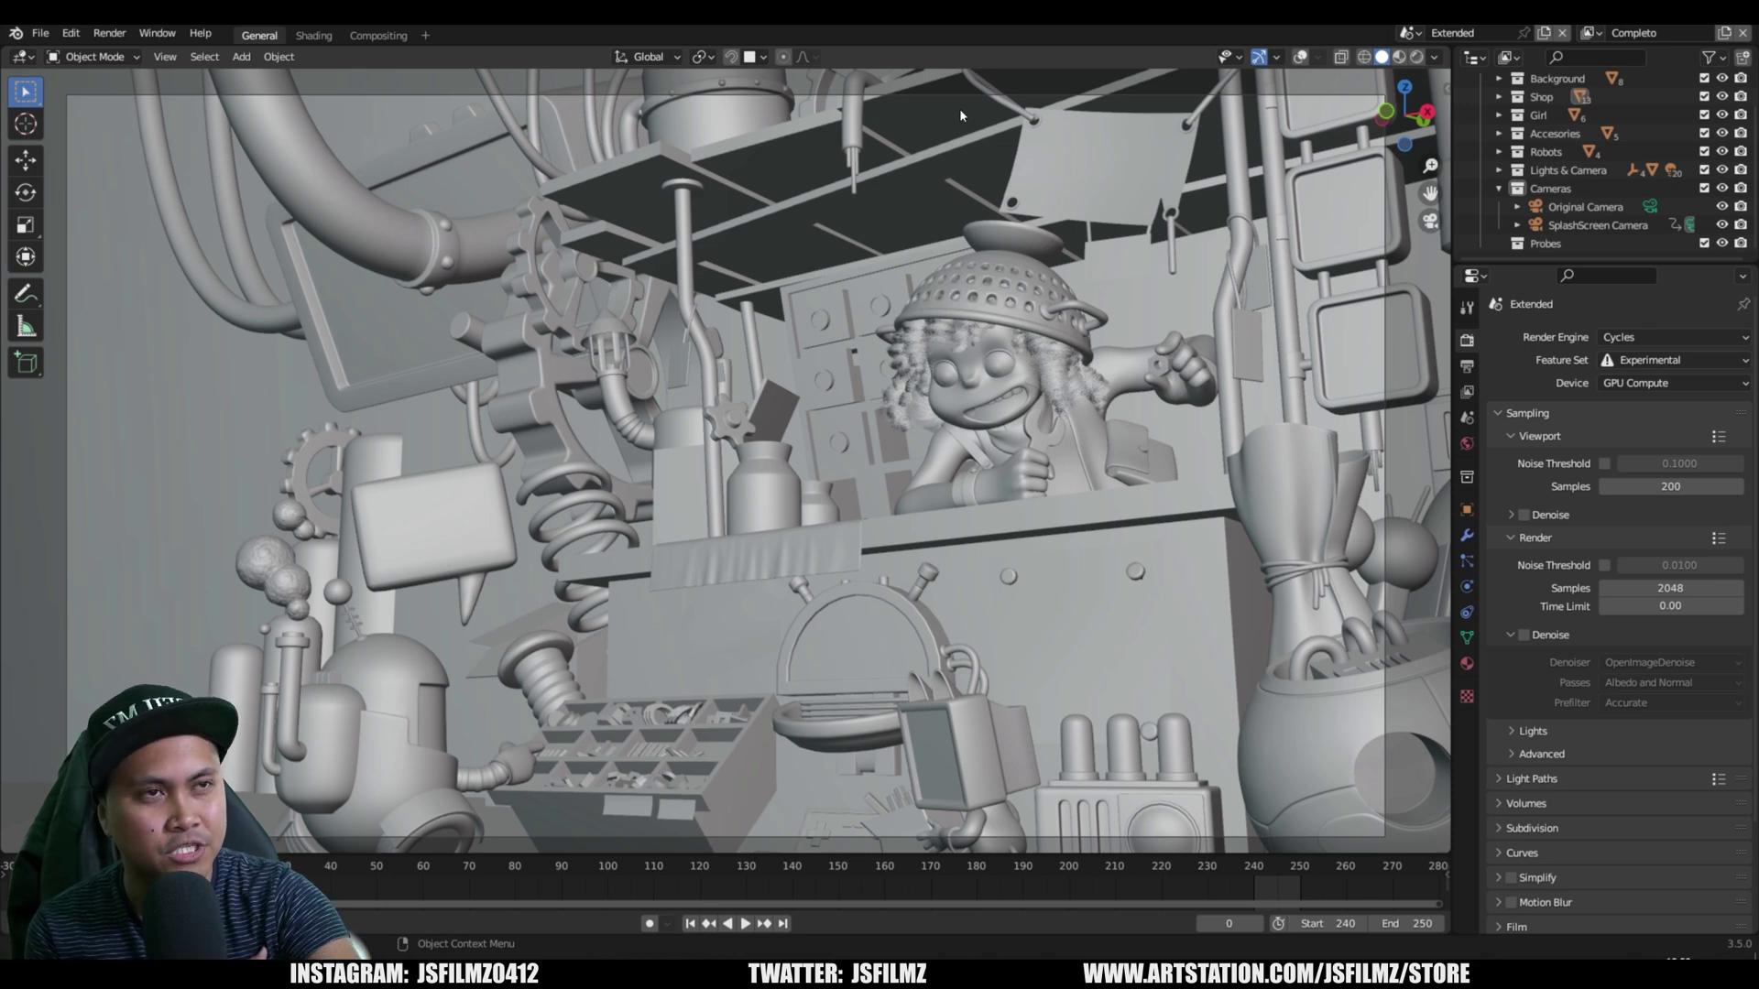
key(F12)
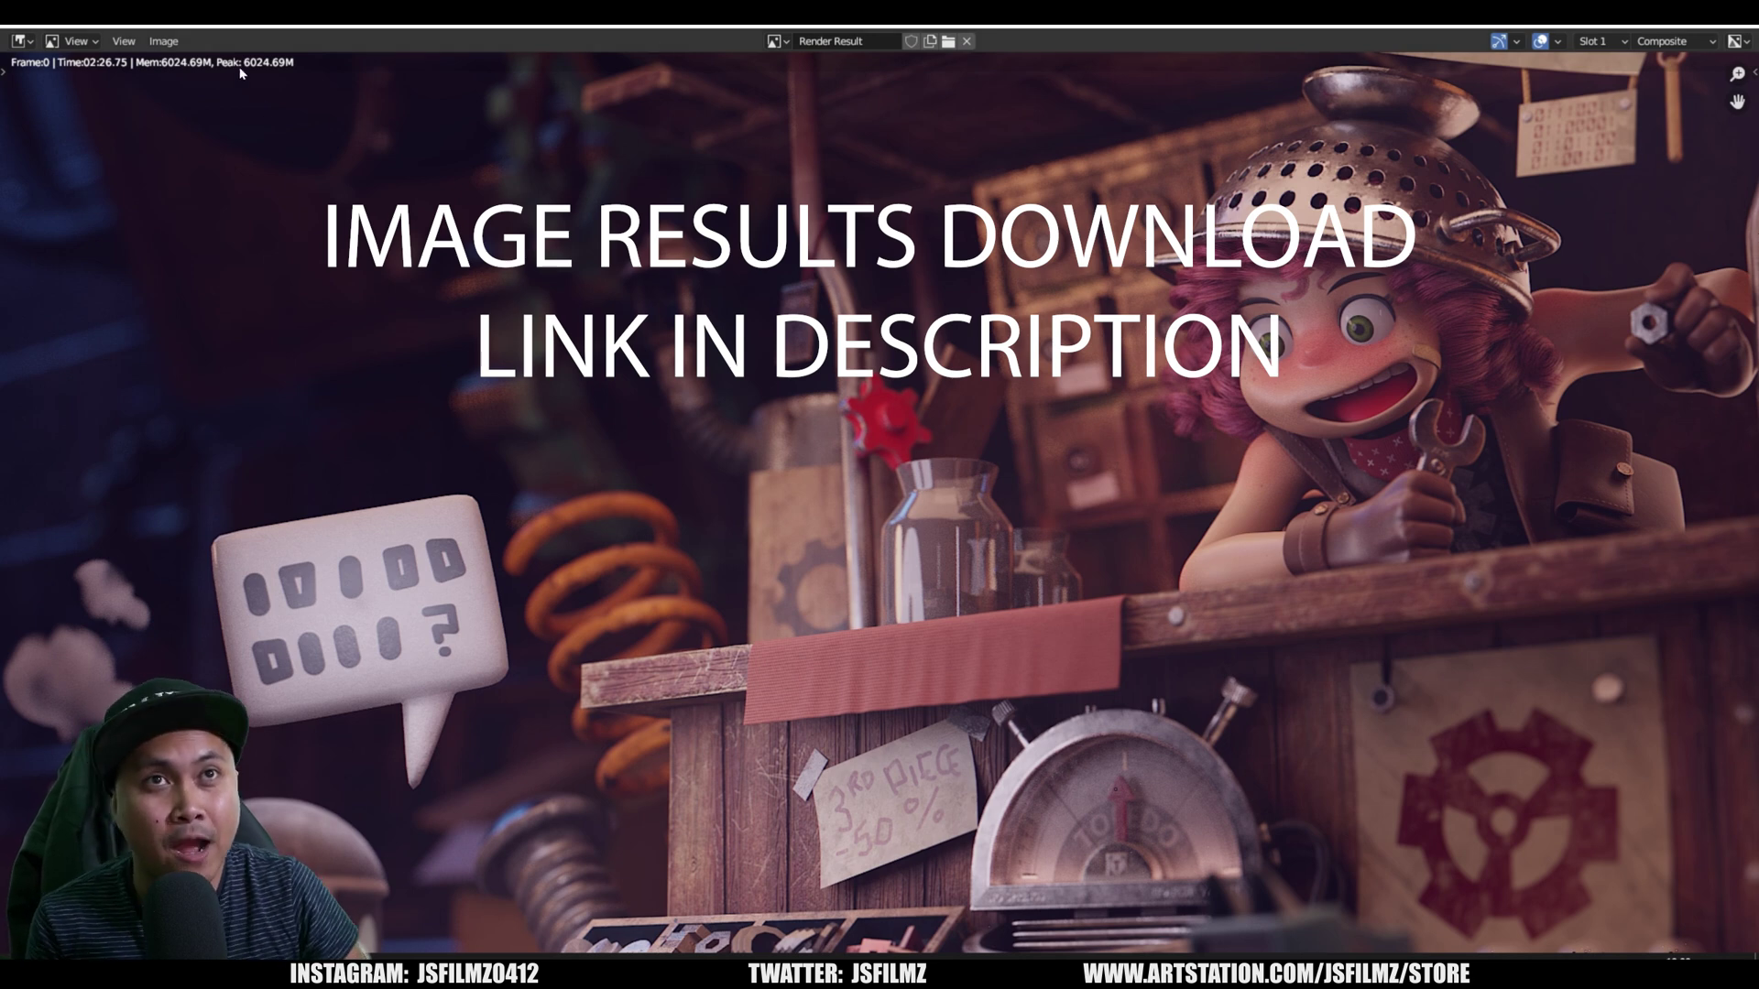
- Save the rendered image to the Desktop as 2048onegpu.png in PNG format with RGB color, and close the render view
click(173, 42)
click(194, 170)
text(2048onegpi)
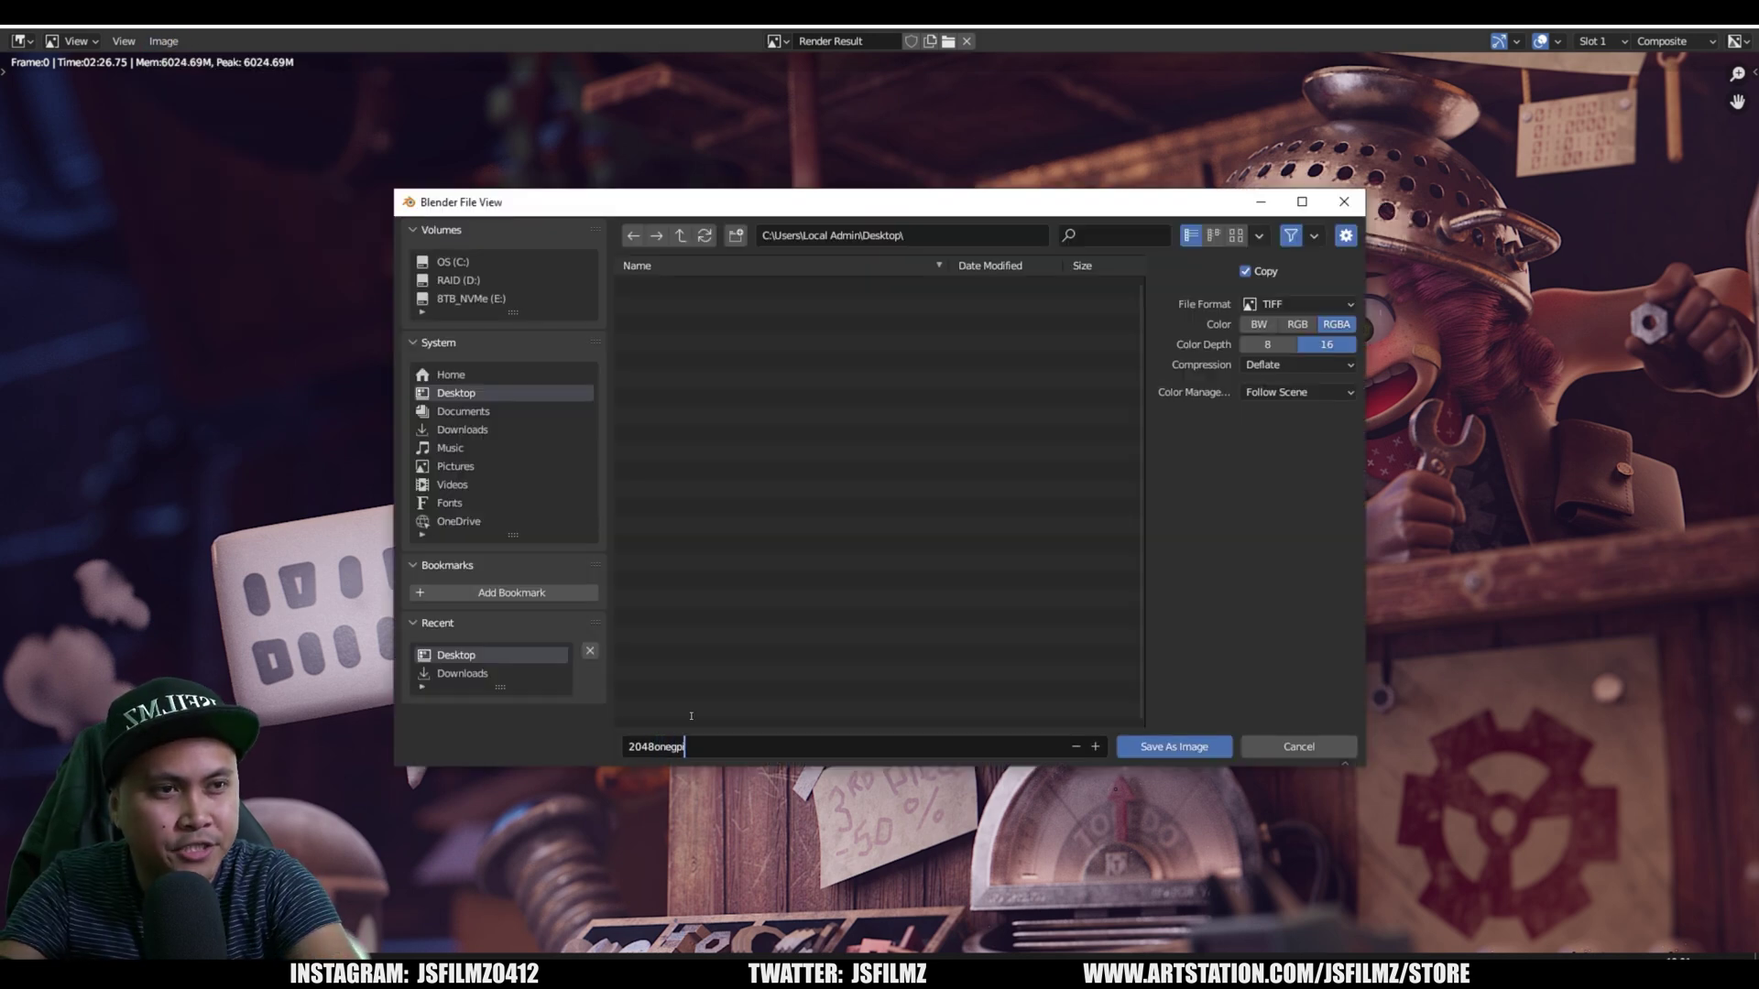
key(BackSpace)
text(u)
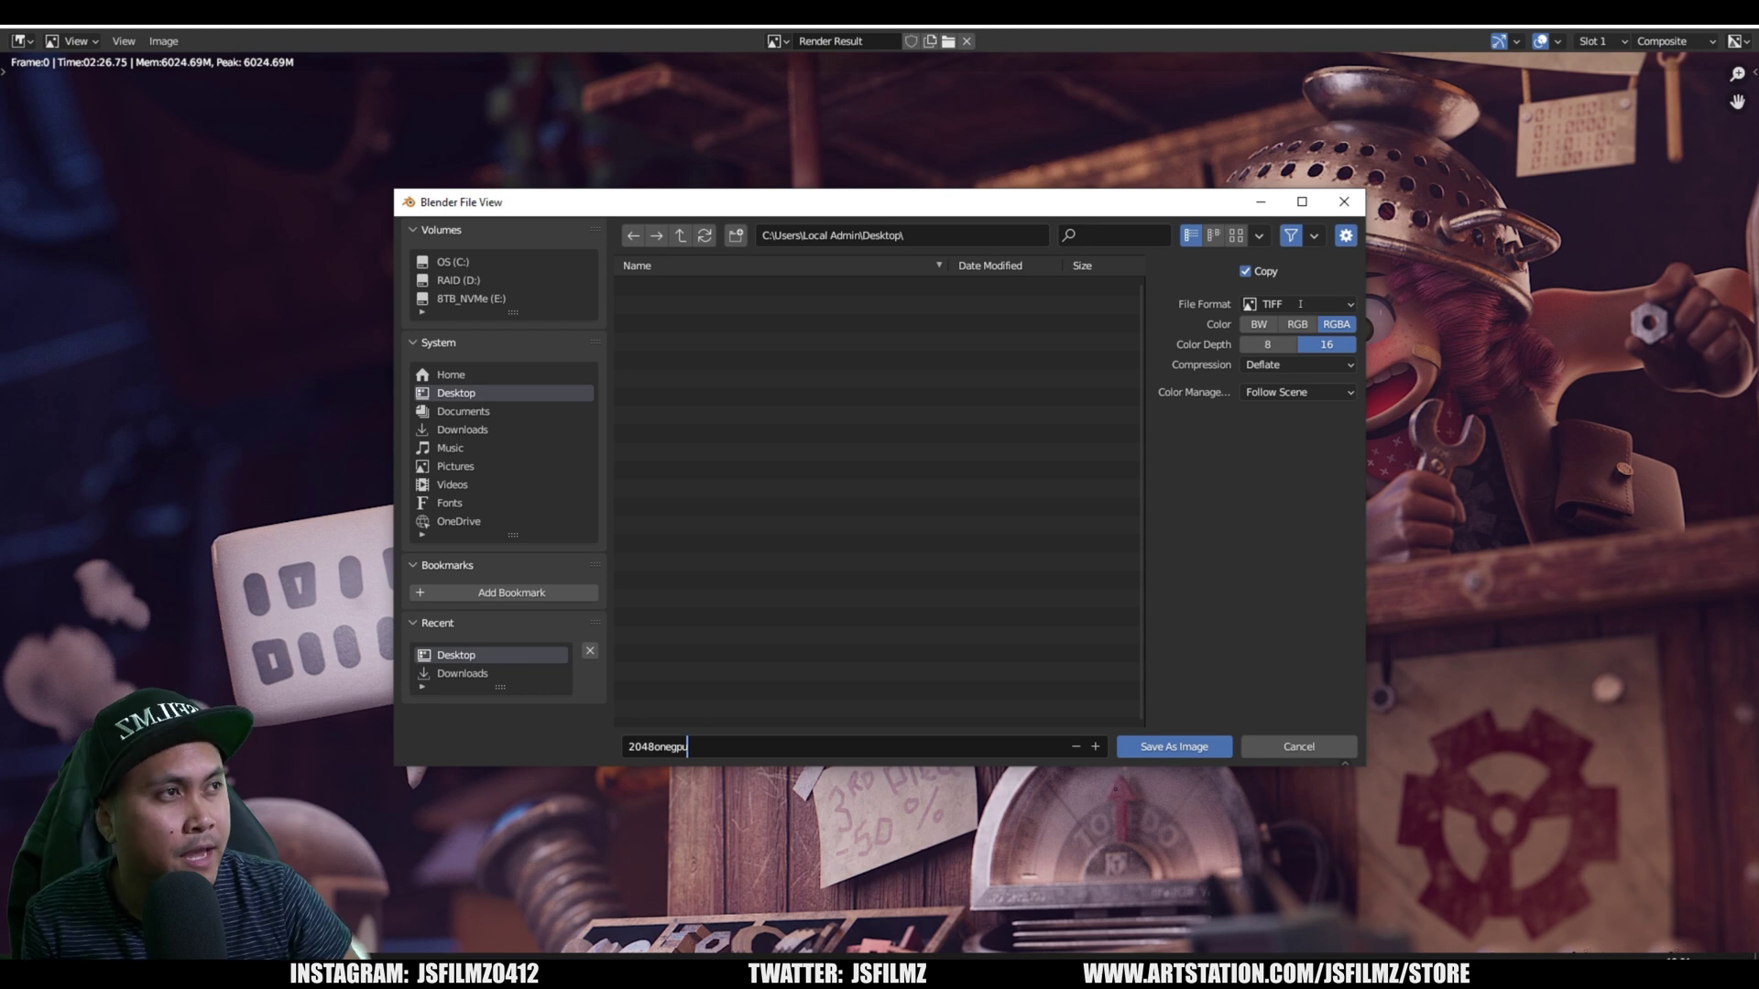
click(1300, 303)
click(1297, 324)
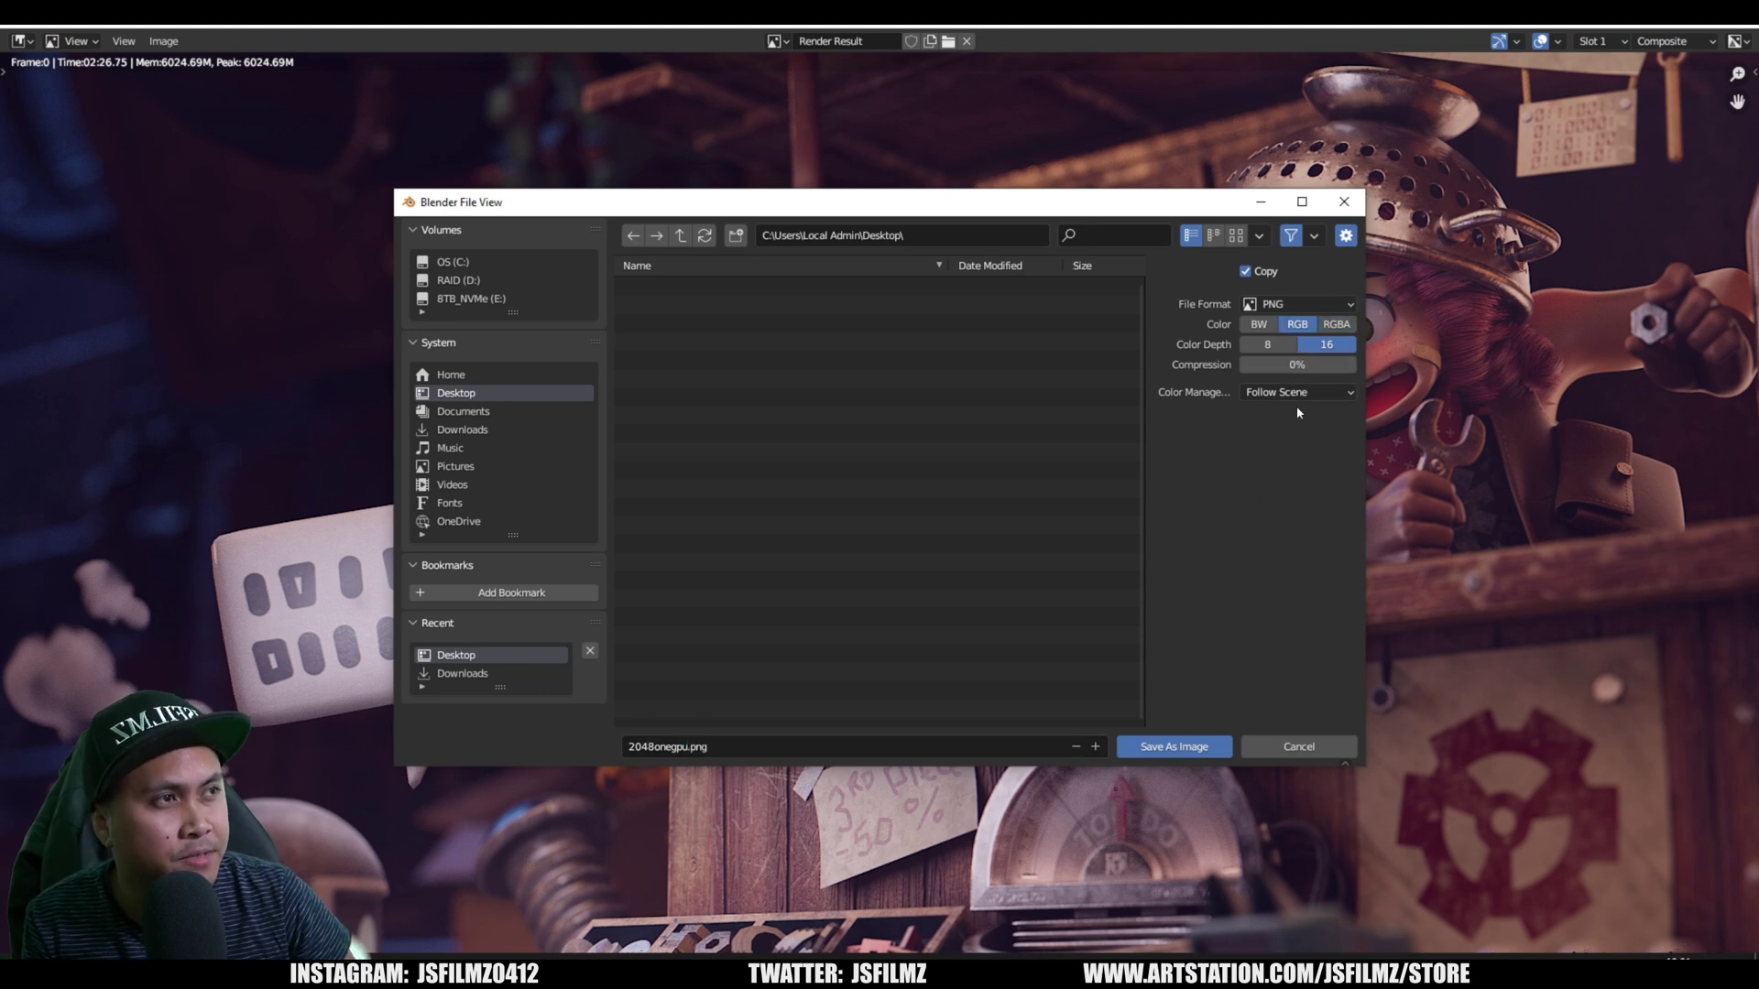
click(1167, 747)
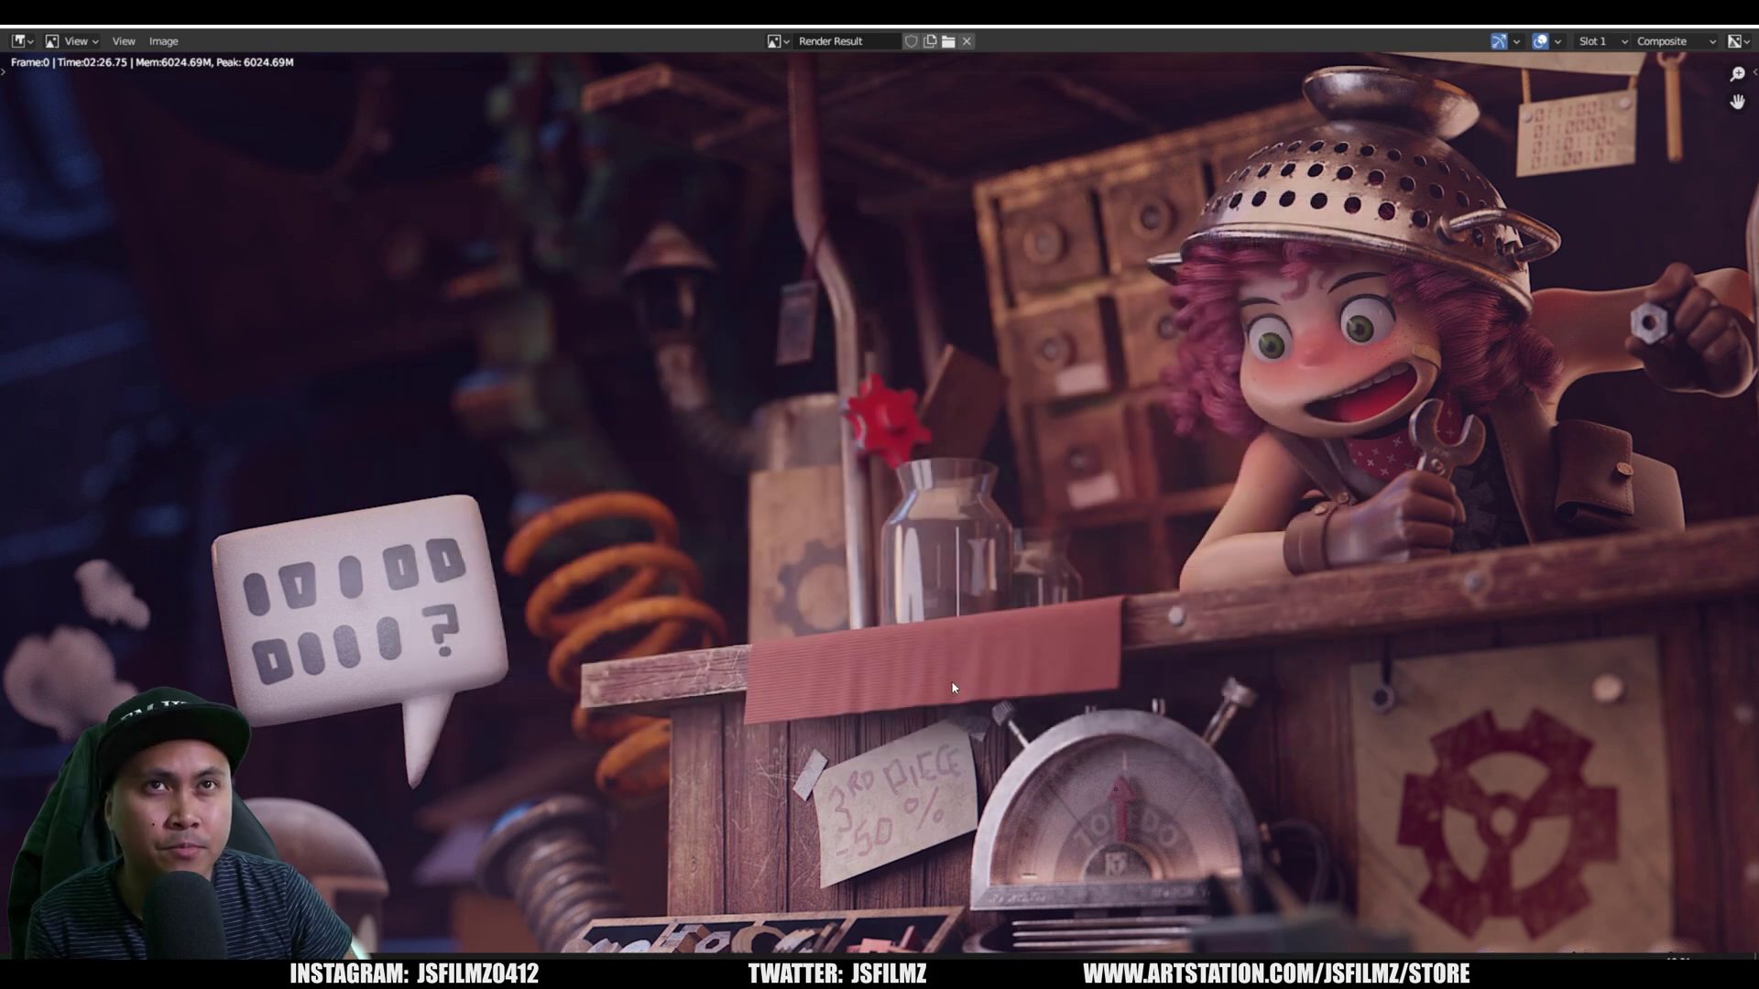
click(1742, 26)
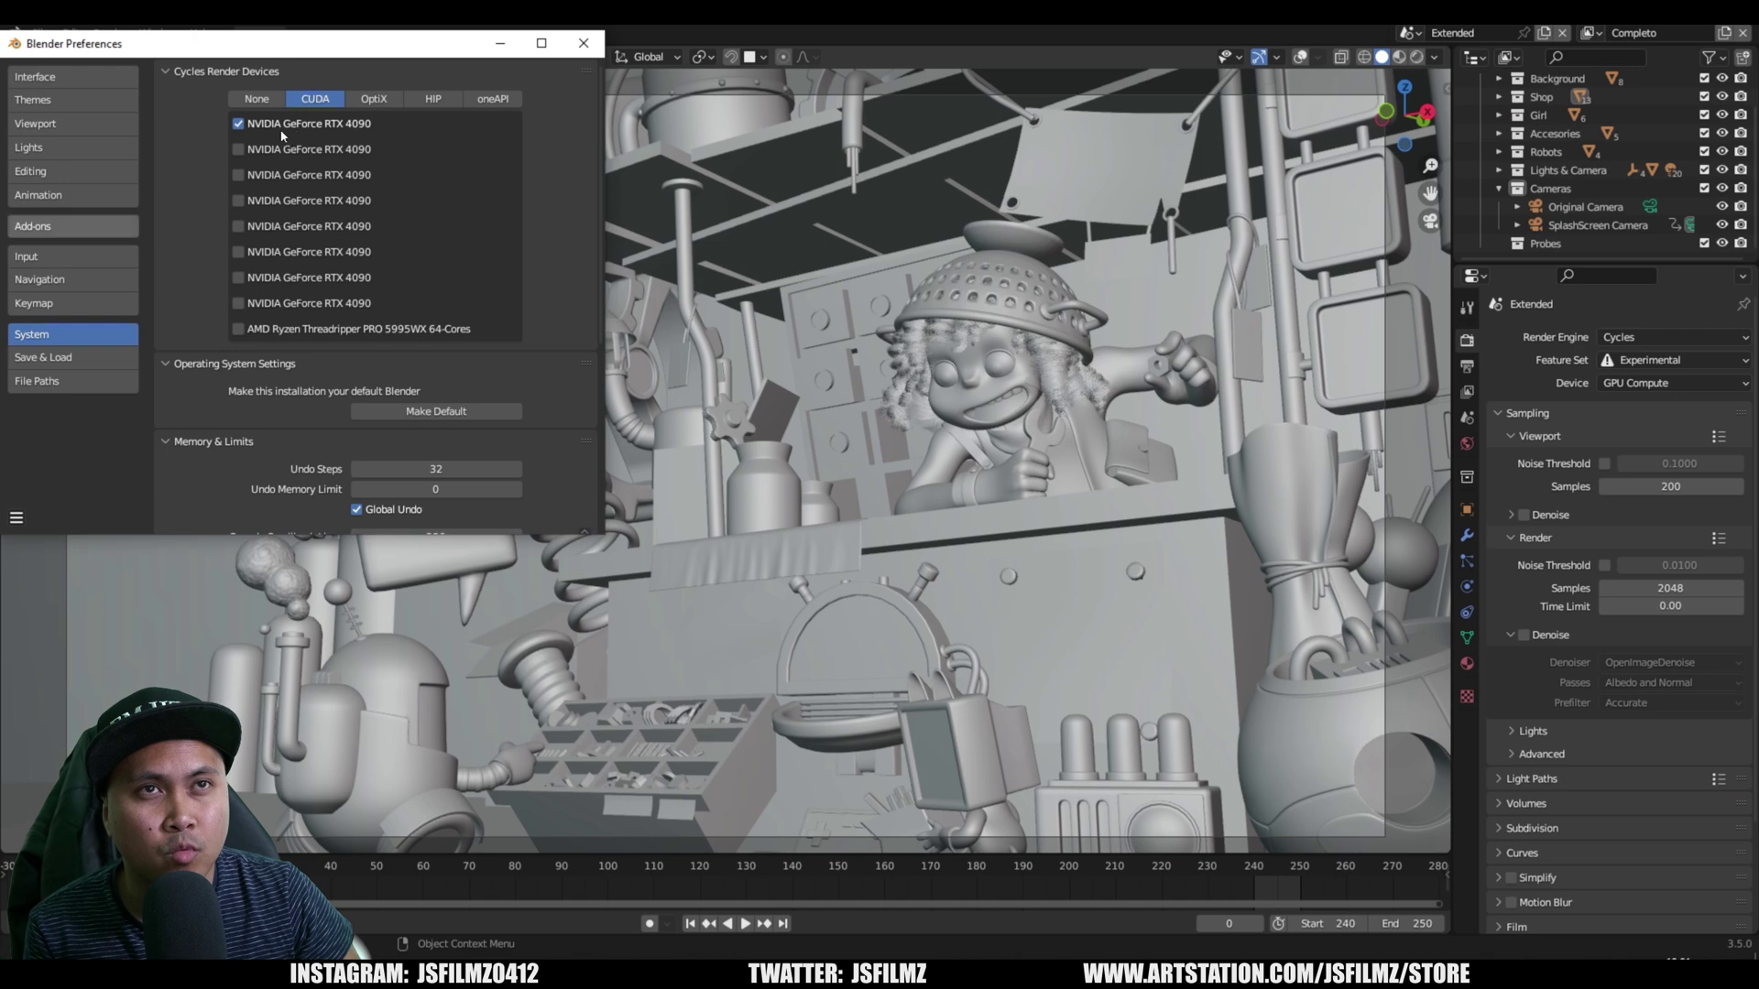
- Enable the remaining seven NVIDIA GeForce RTX 4090 cards as Cycles render devices, leaving the Threadripper CPU disabled
click(238, 149)
click(238, 175)
click(238, 200)
click(238, 225)
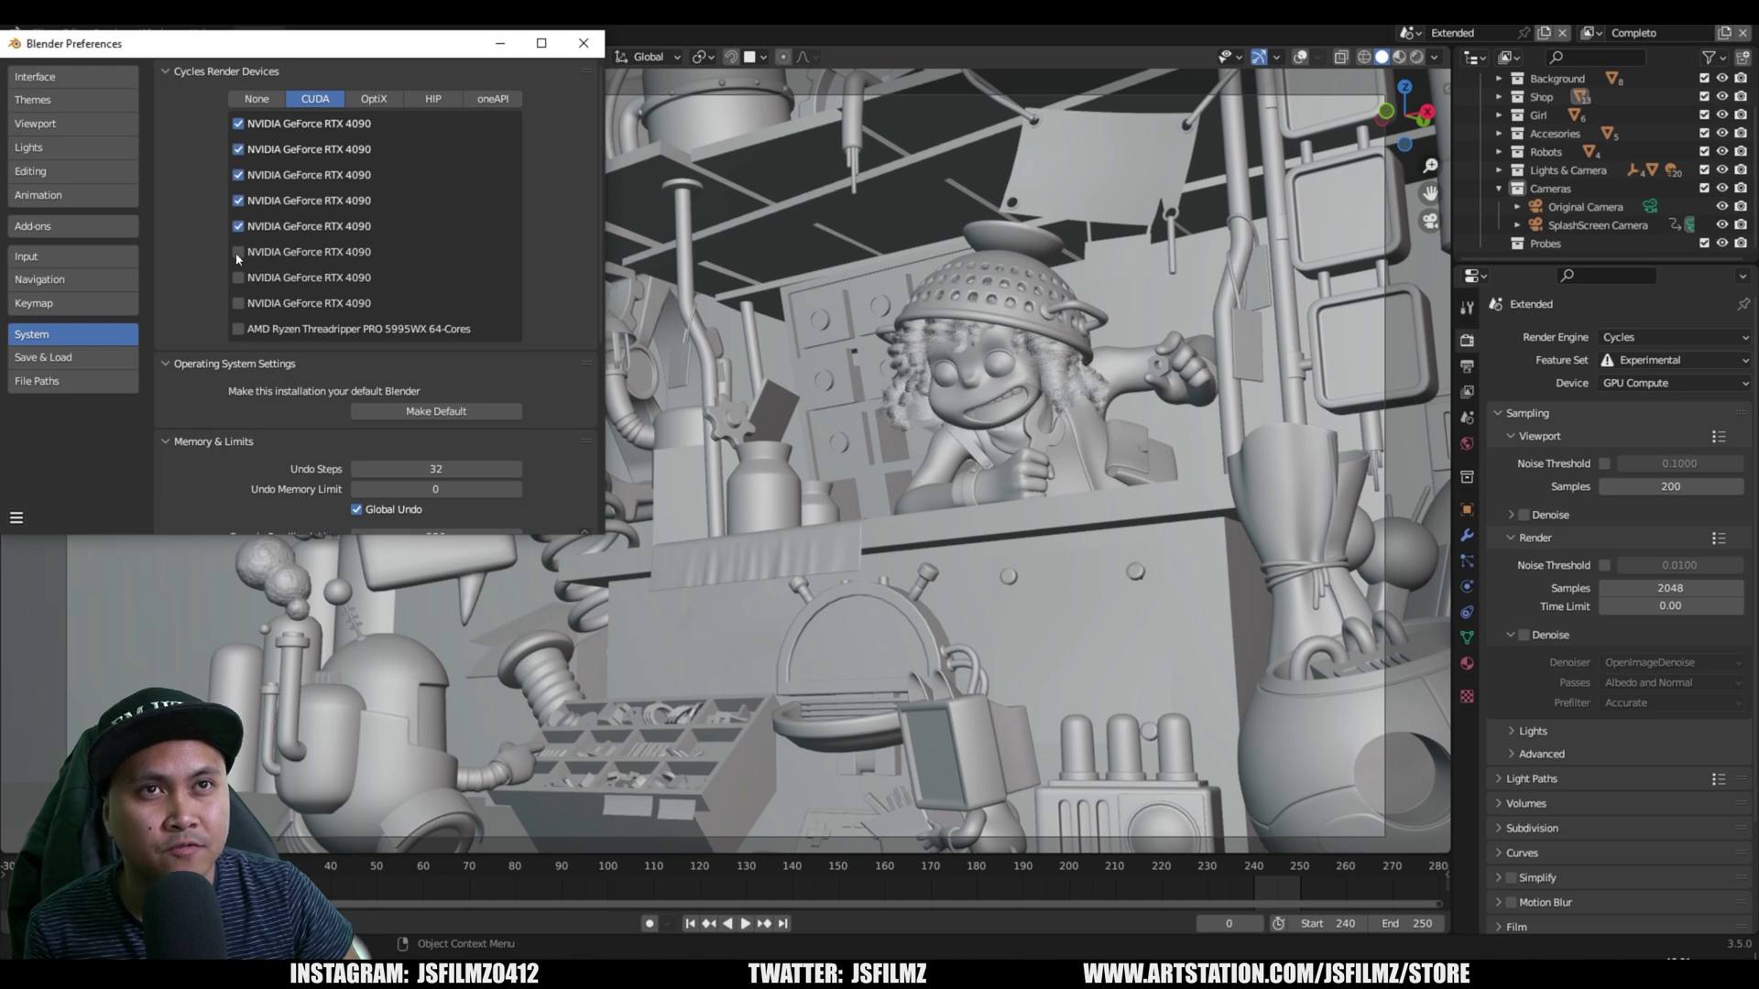
click(238, 277)
click(238, 303)
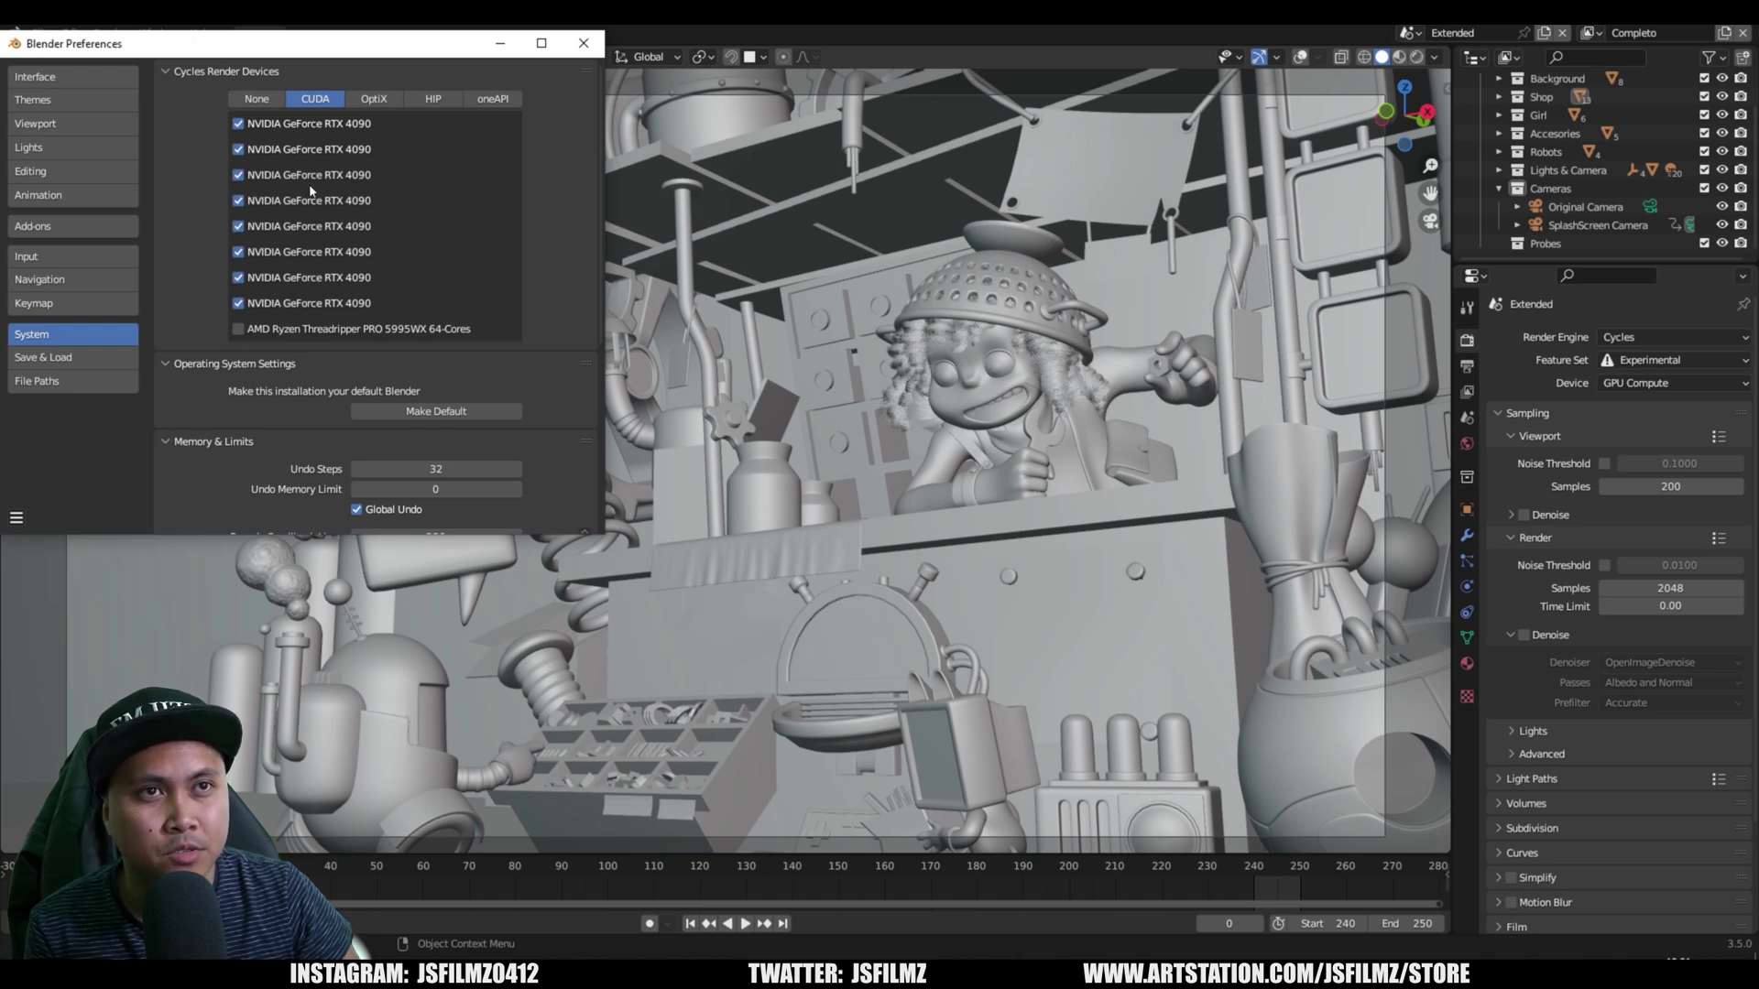
- Switch the Cycles render device backend to OptiX and render the current frame
click(363, 98)
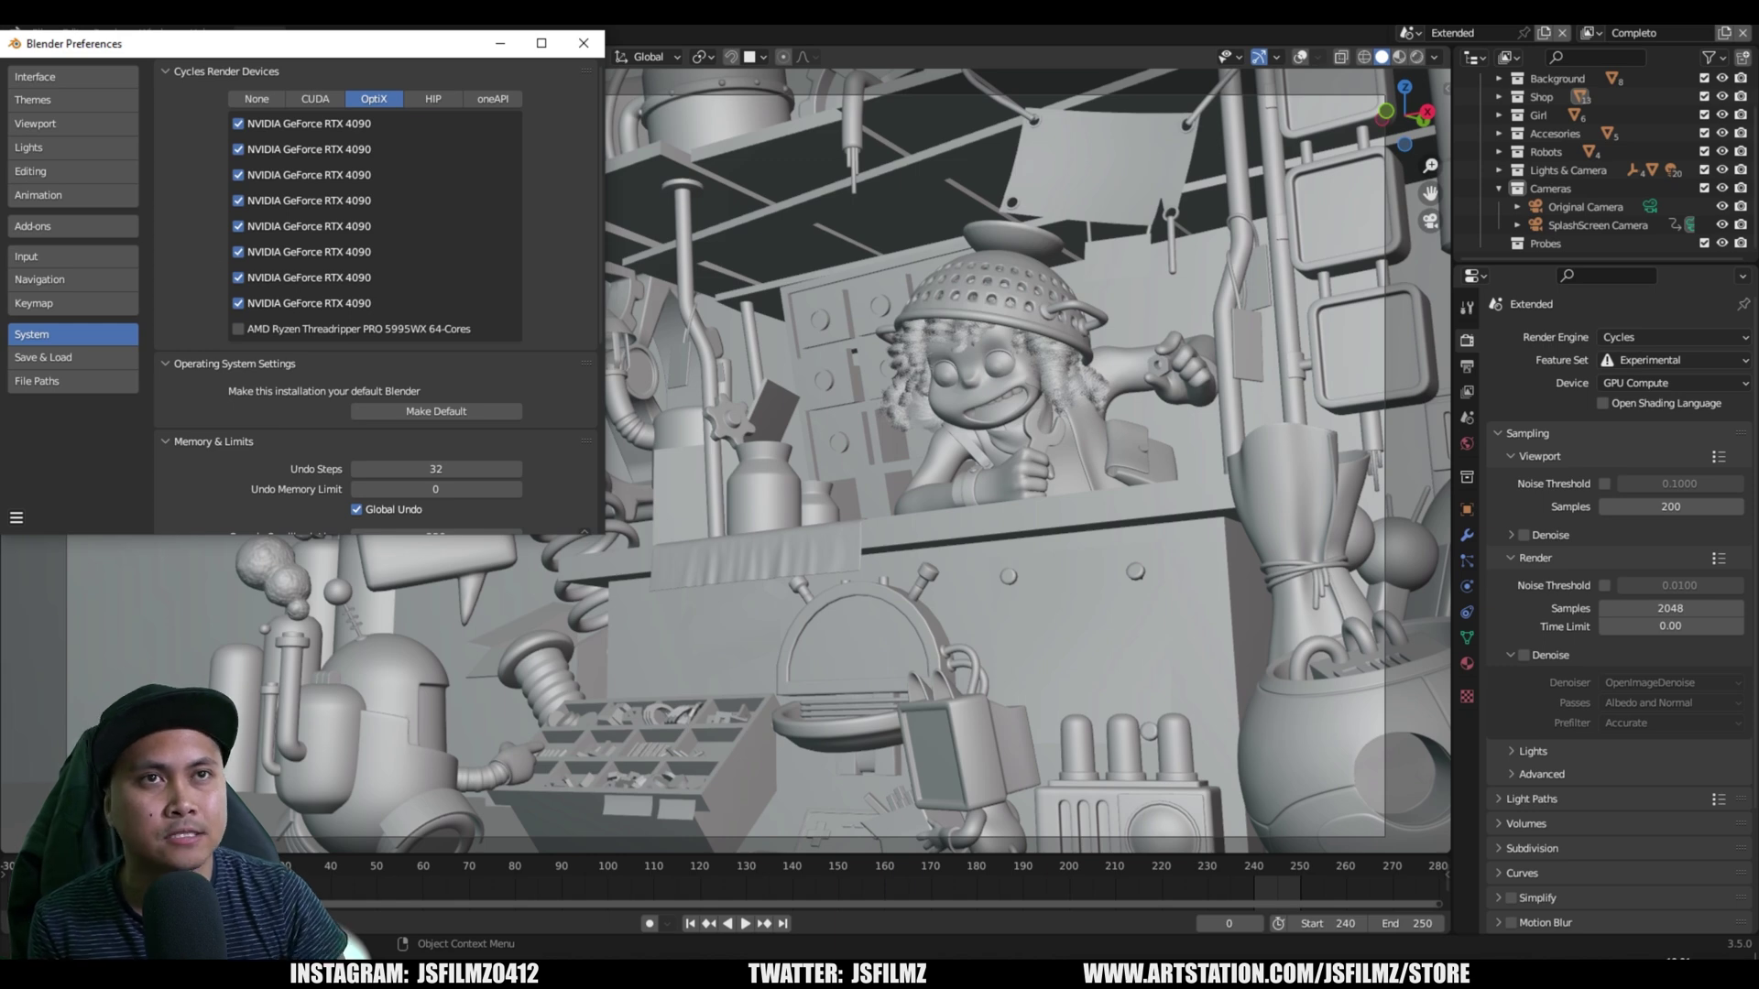
click(315, 102)
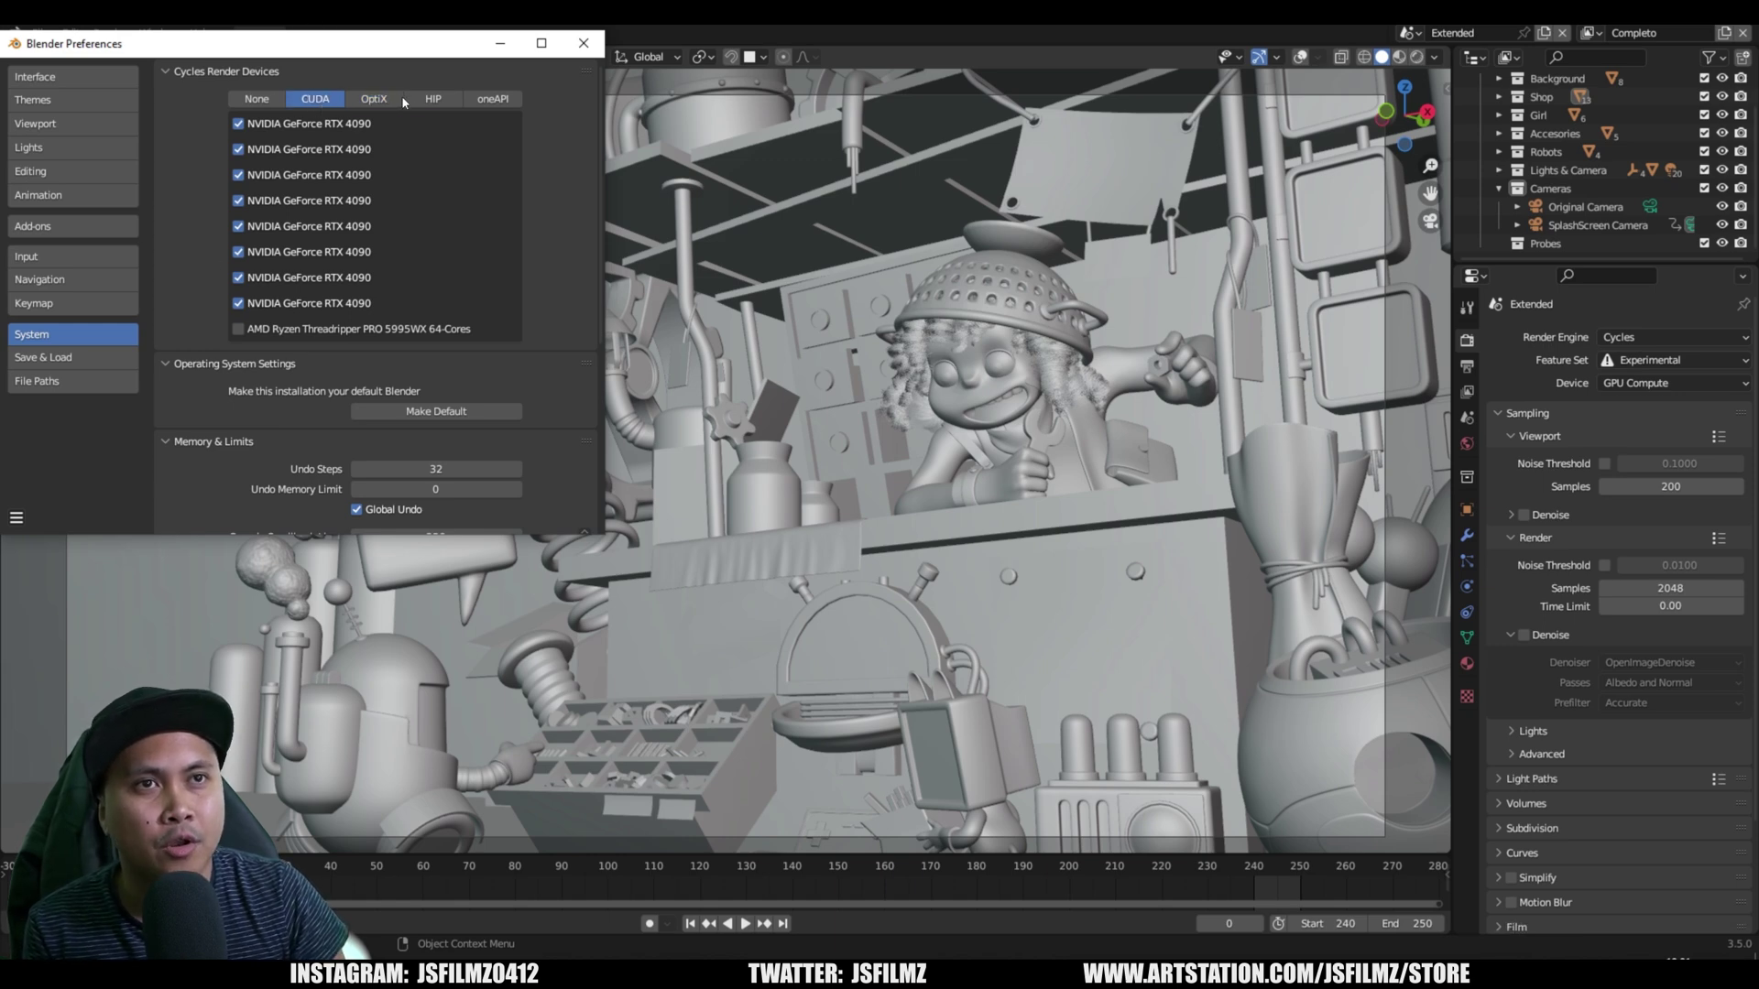
click(434, 99)
click(374, 99)
click(583, 43)
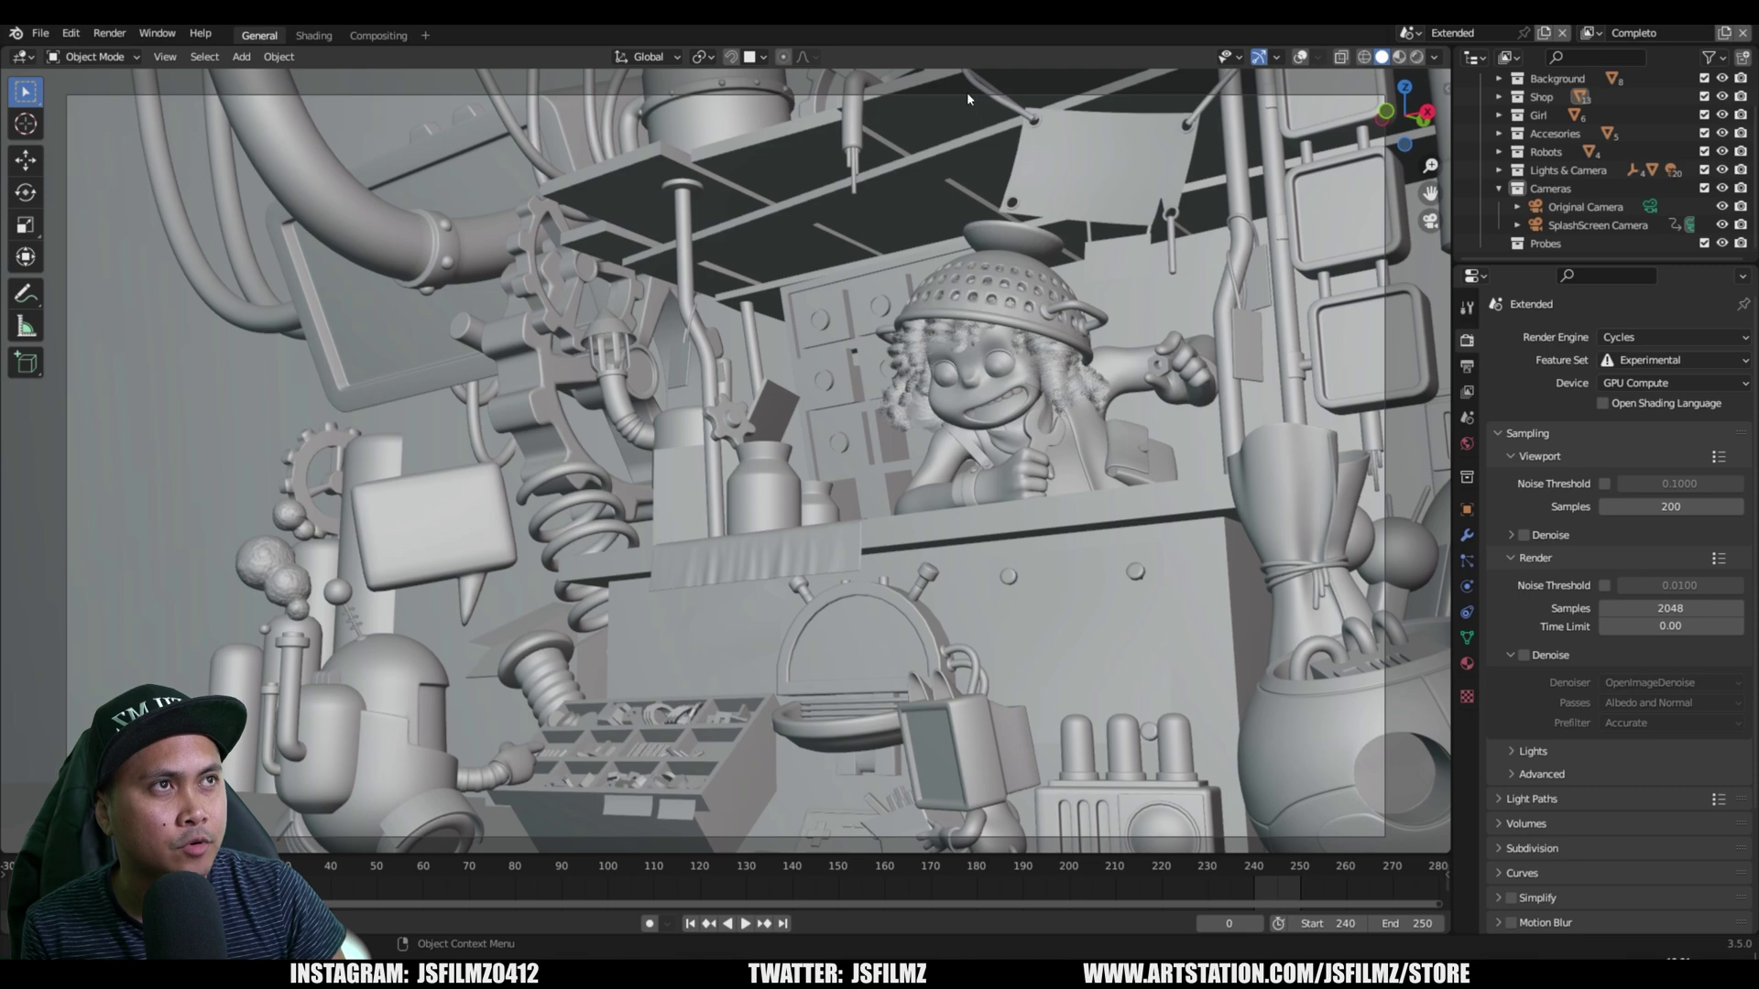
key(F12)
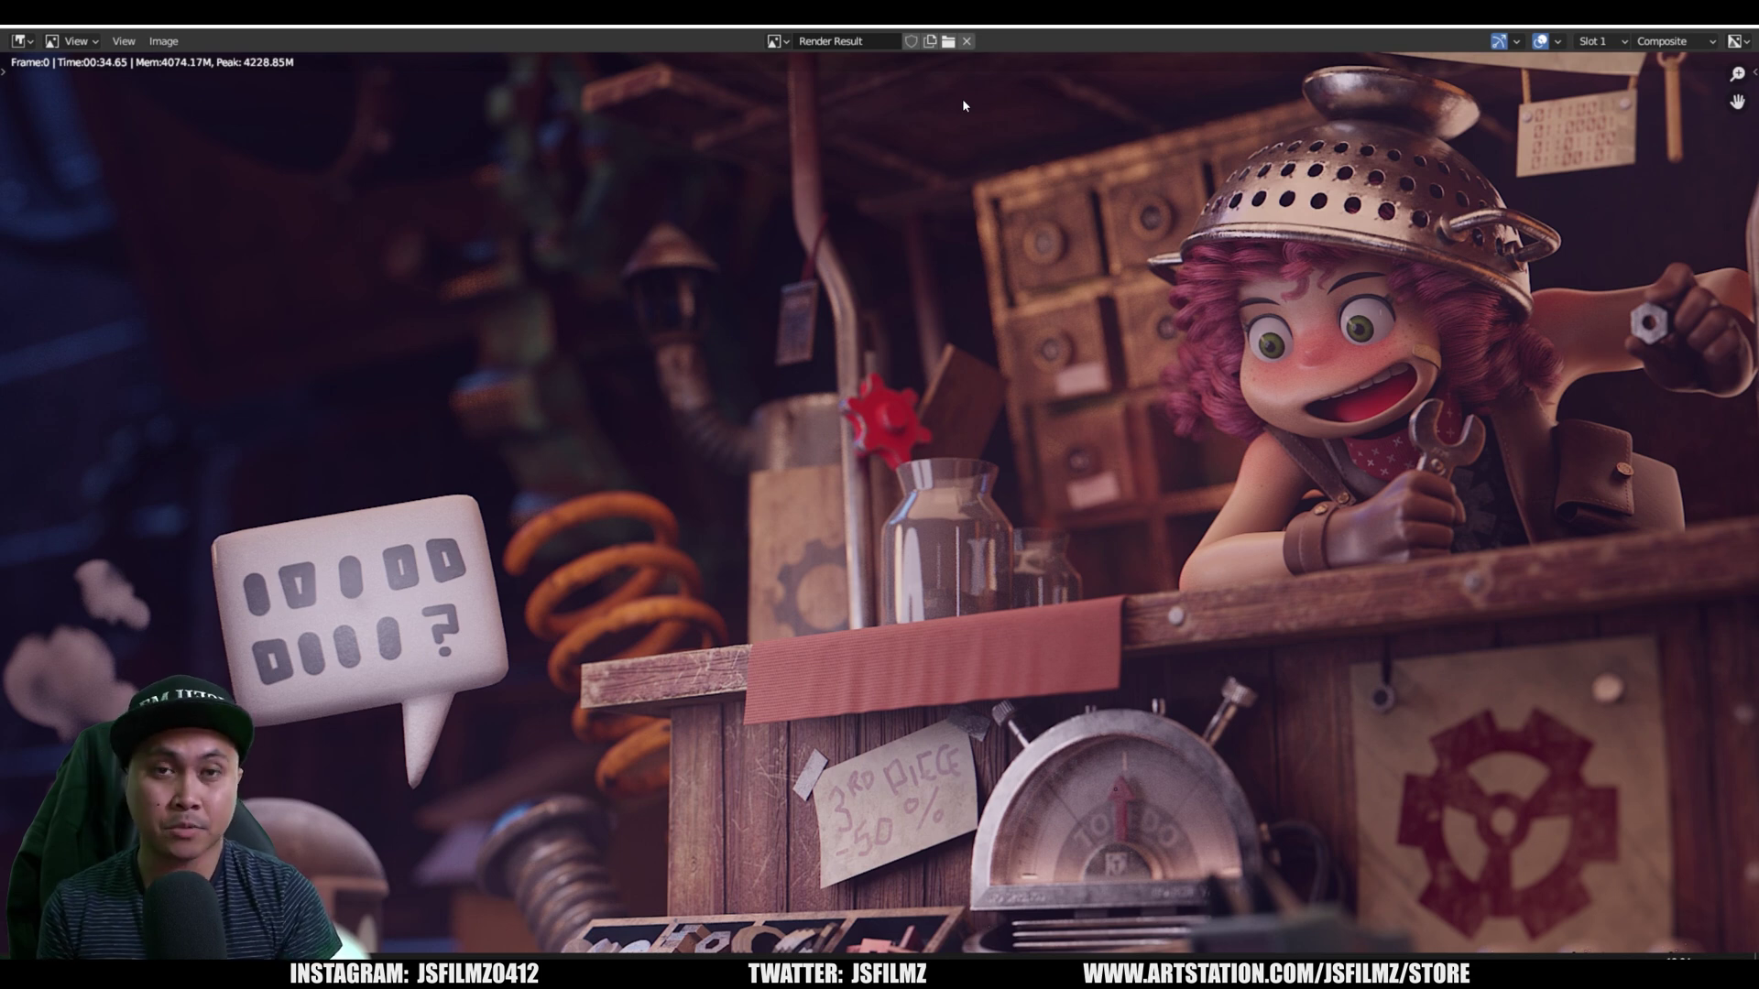
- Save the new render to the Desktop as 2048eightgpu.png in PNG format with RGB color, and close the render view
key(shift+alt+s)
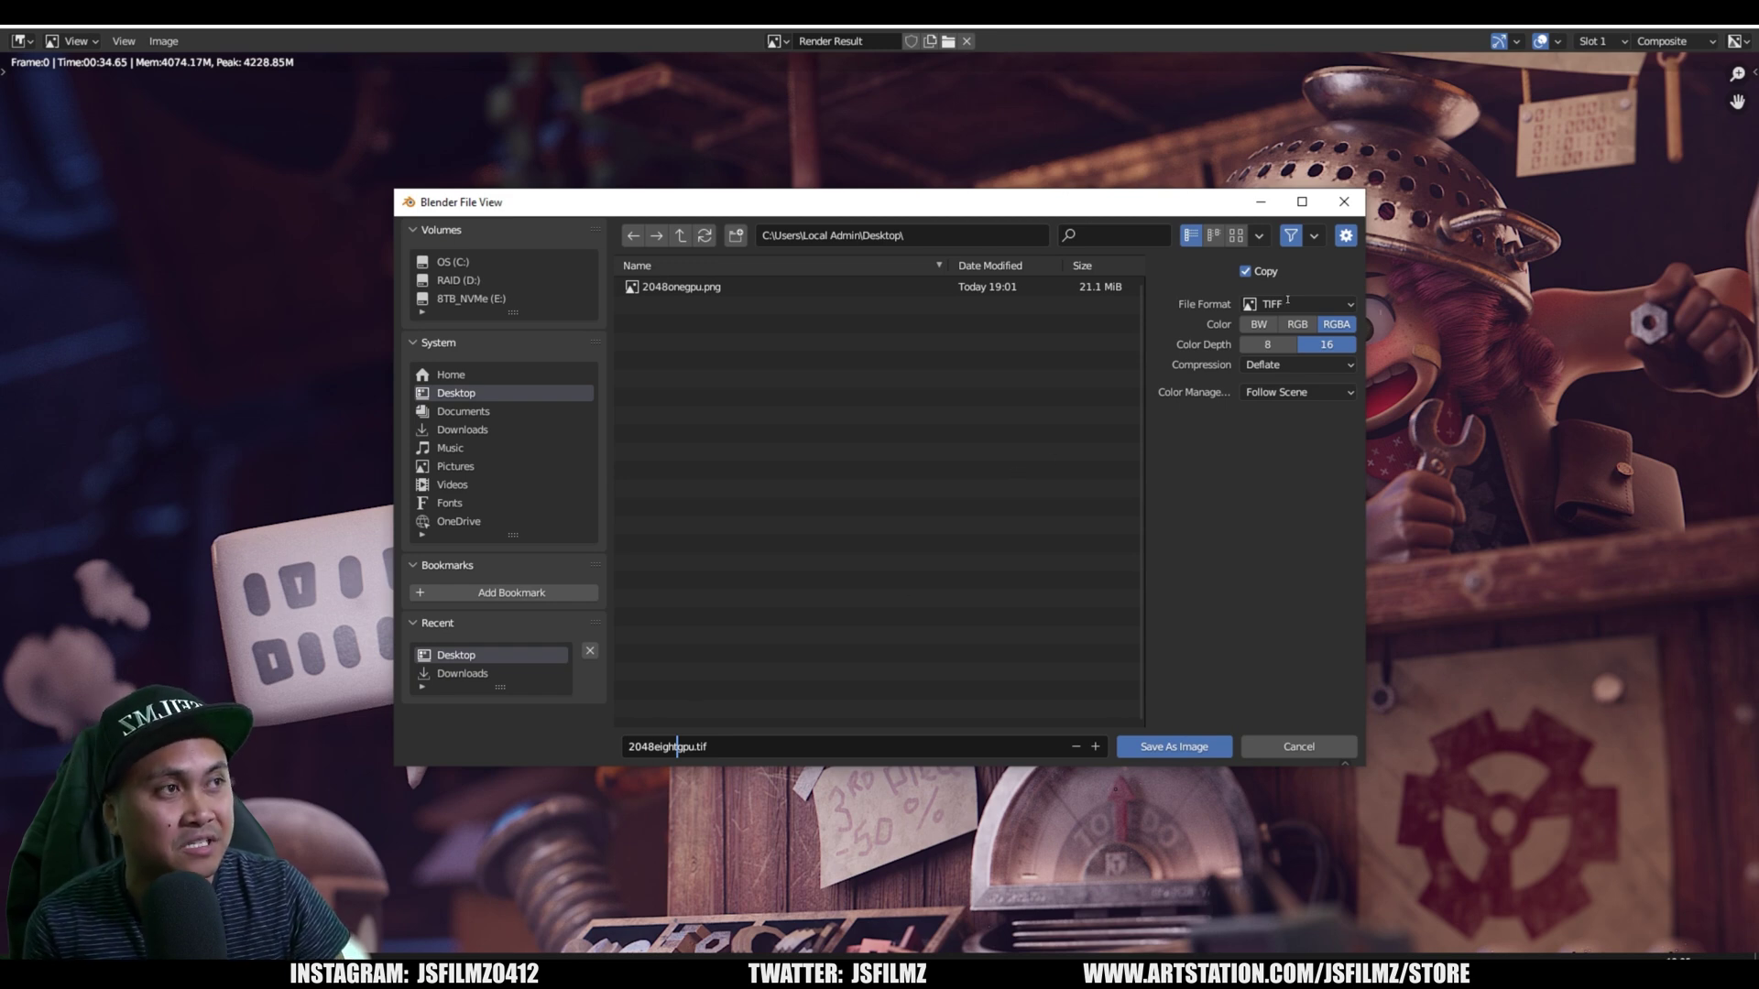
click(1286, 299)
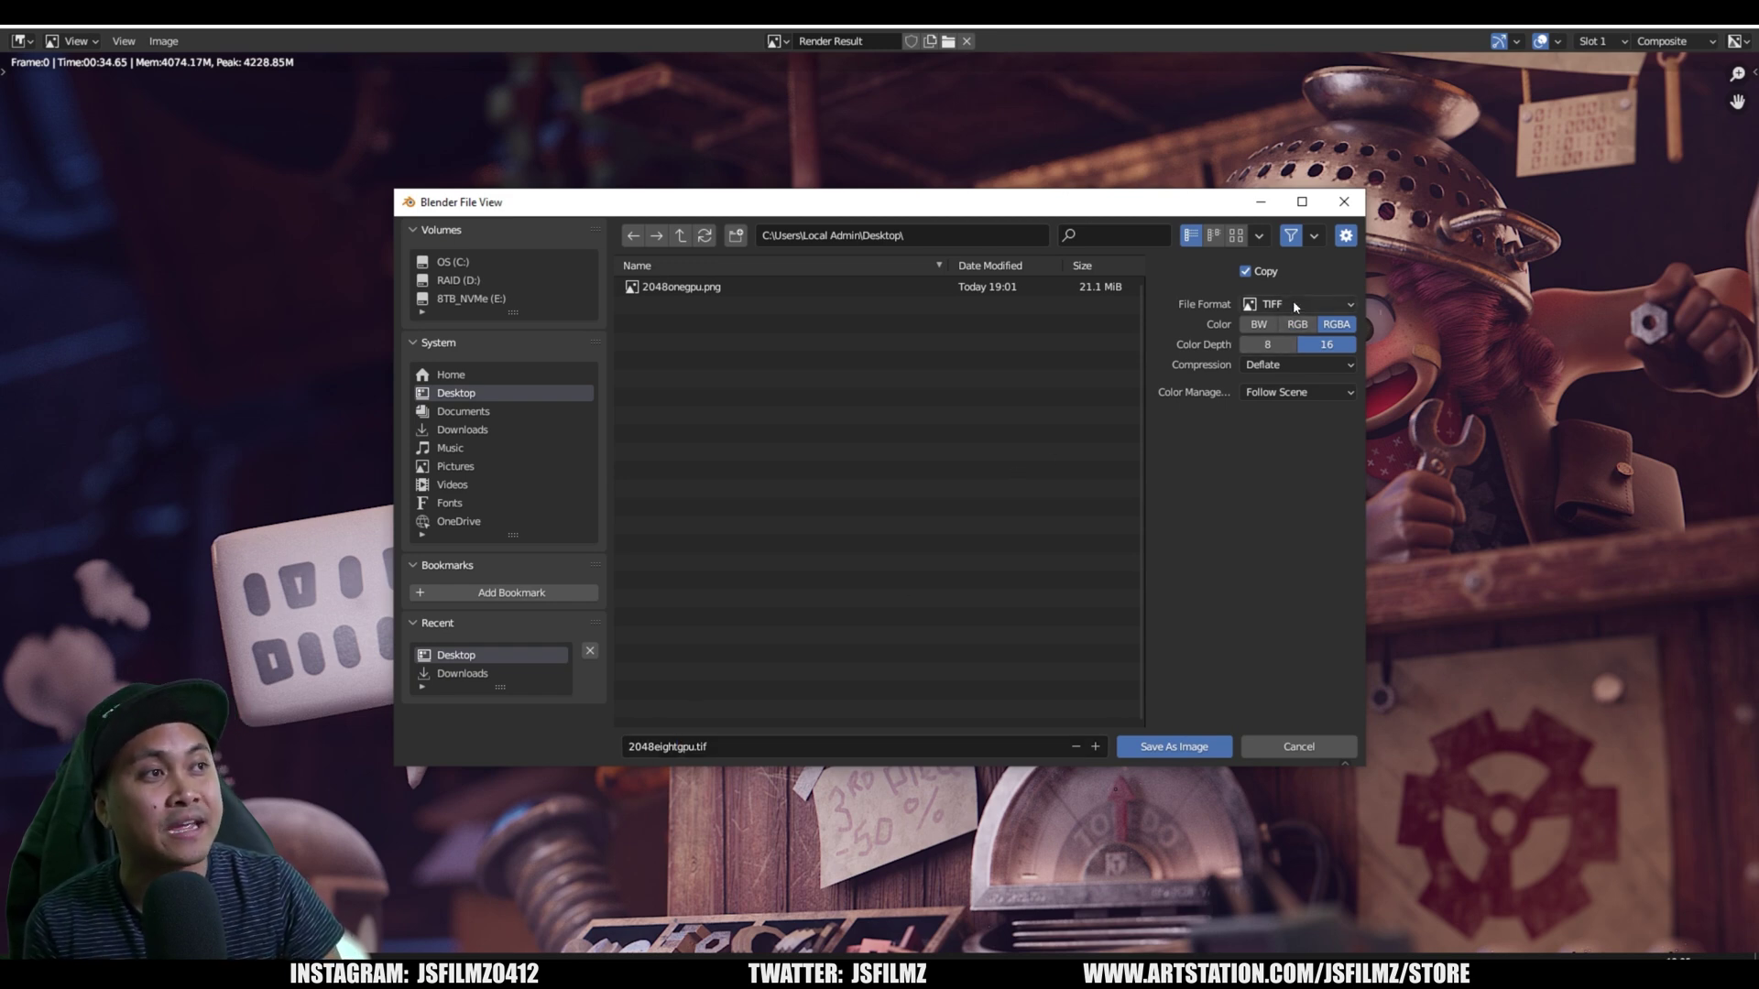
click(1293, 303)
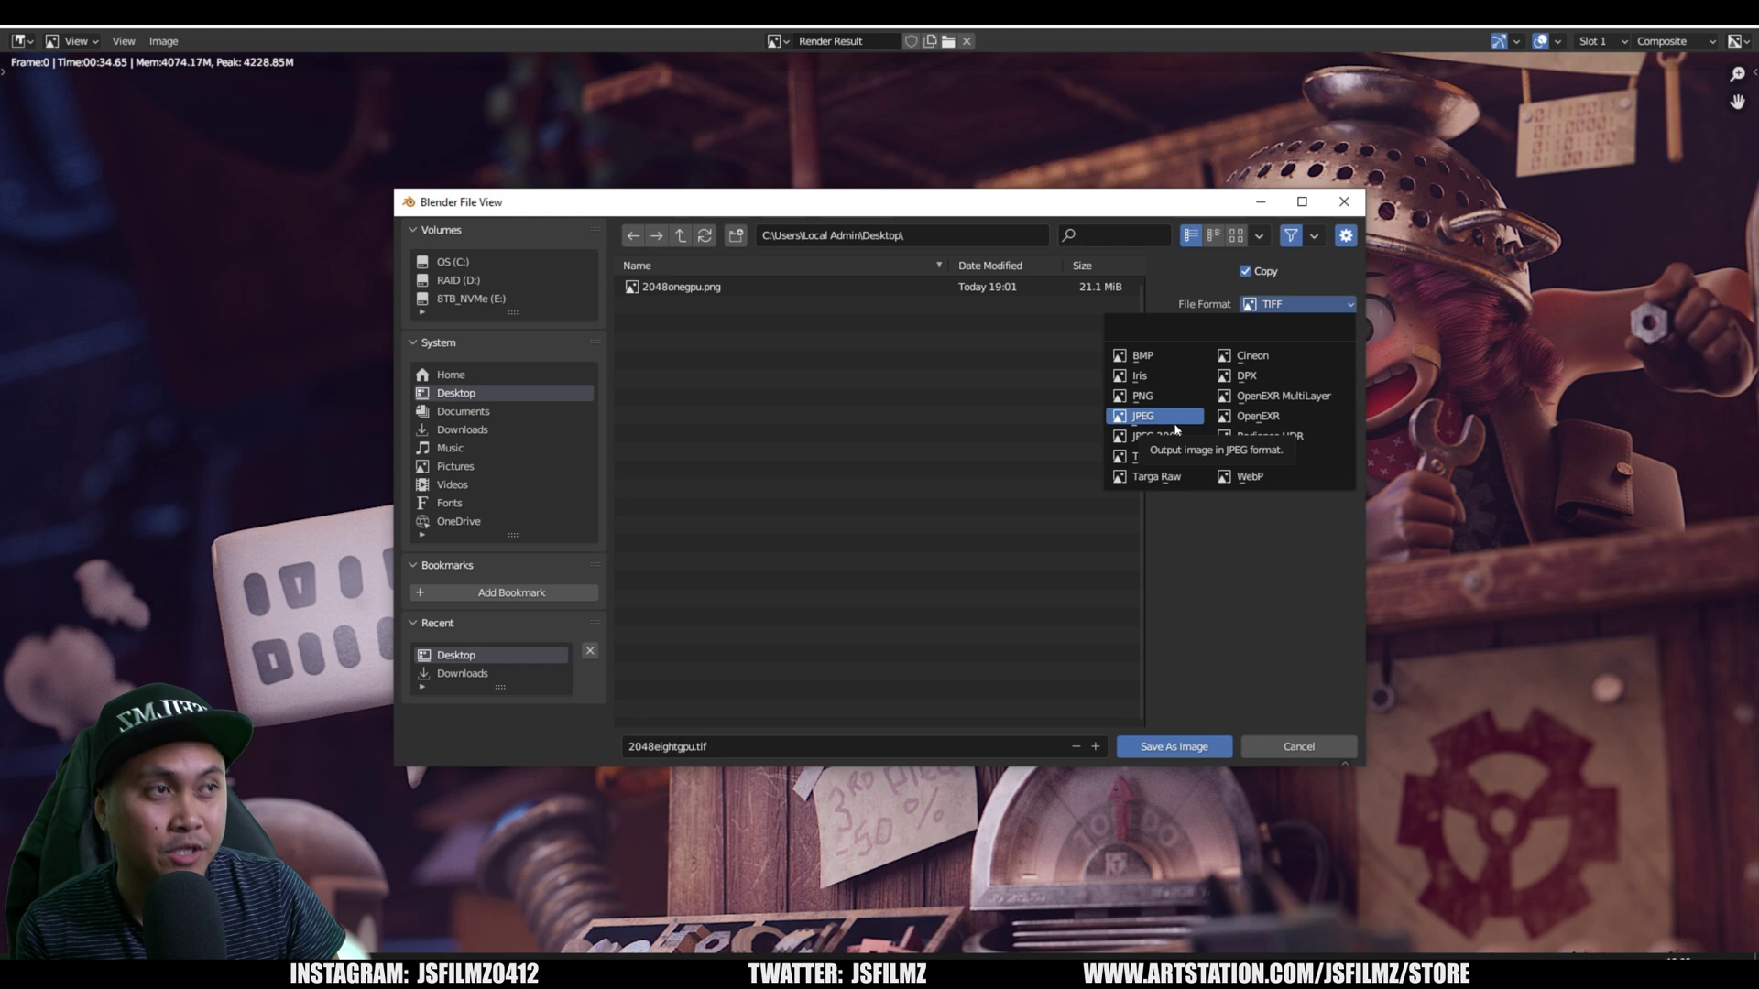
click(1150, 395)
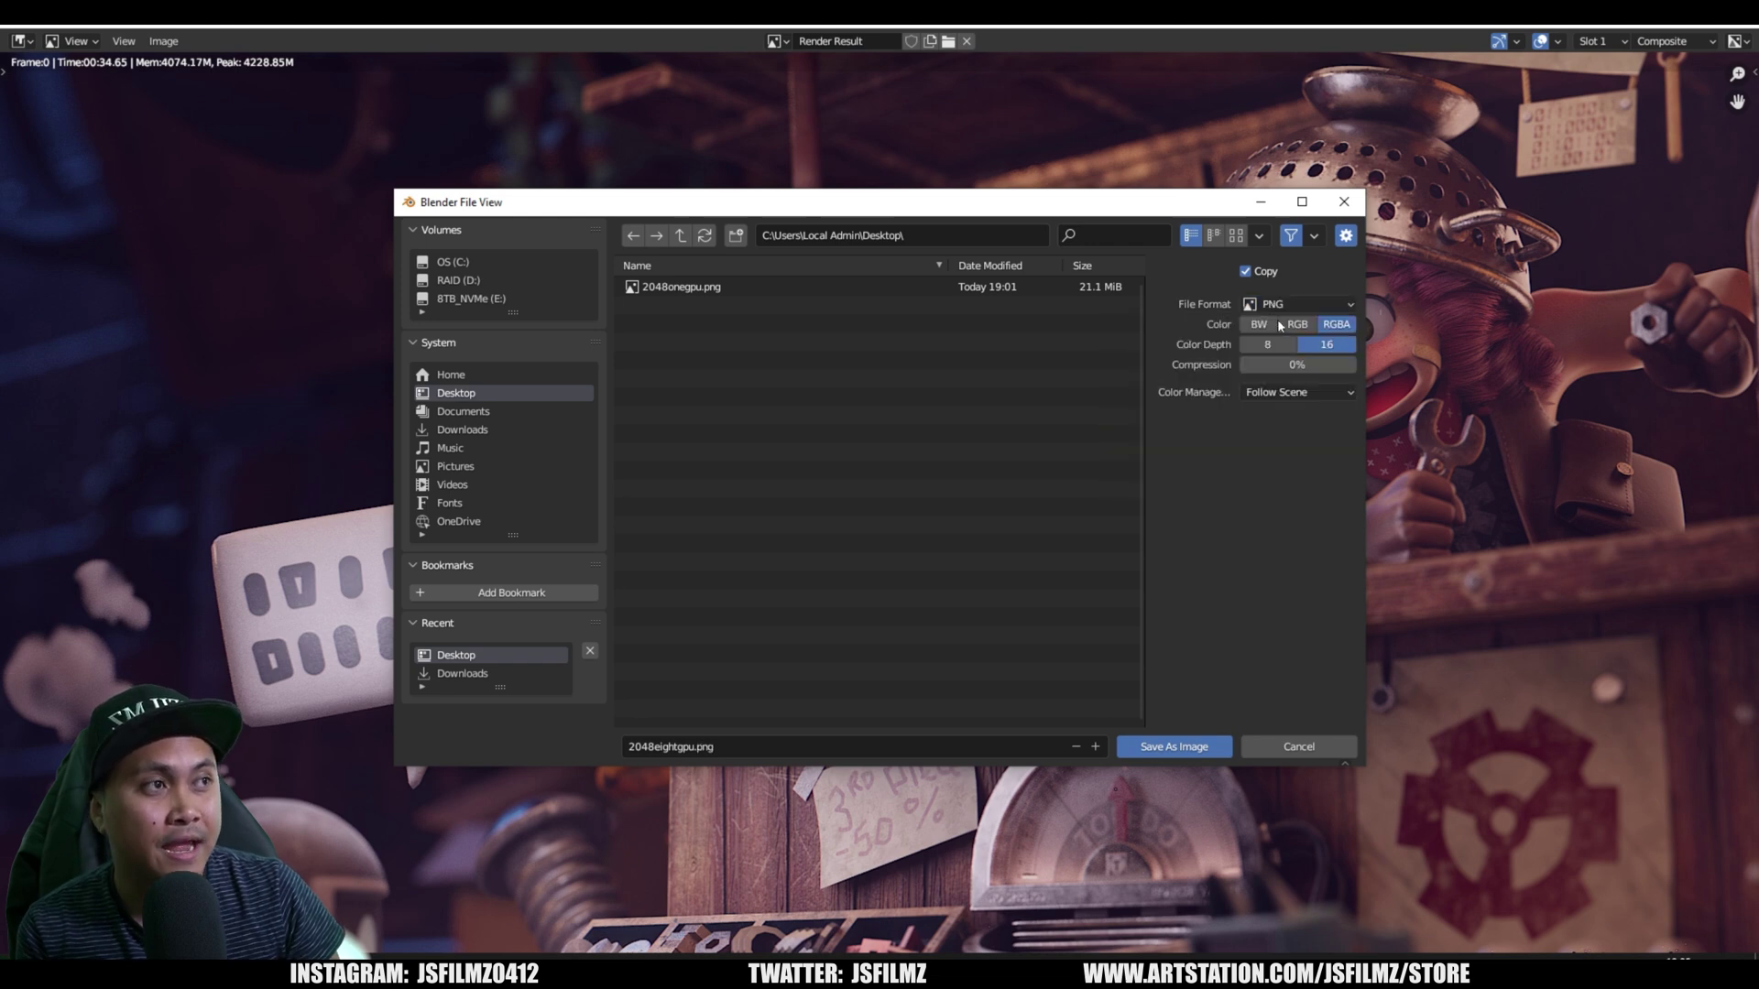
click(1288, 327)
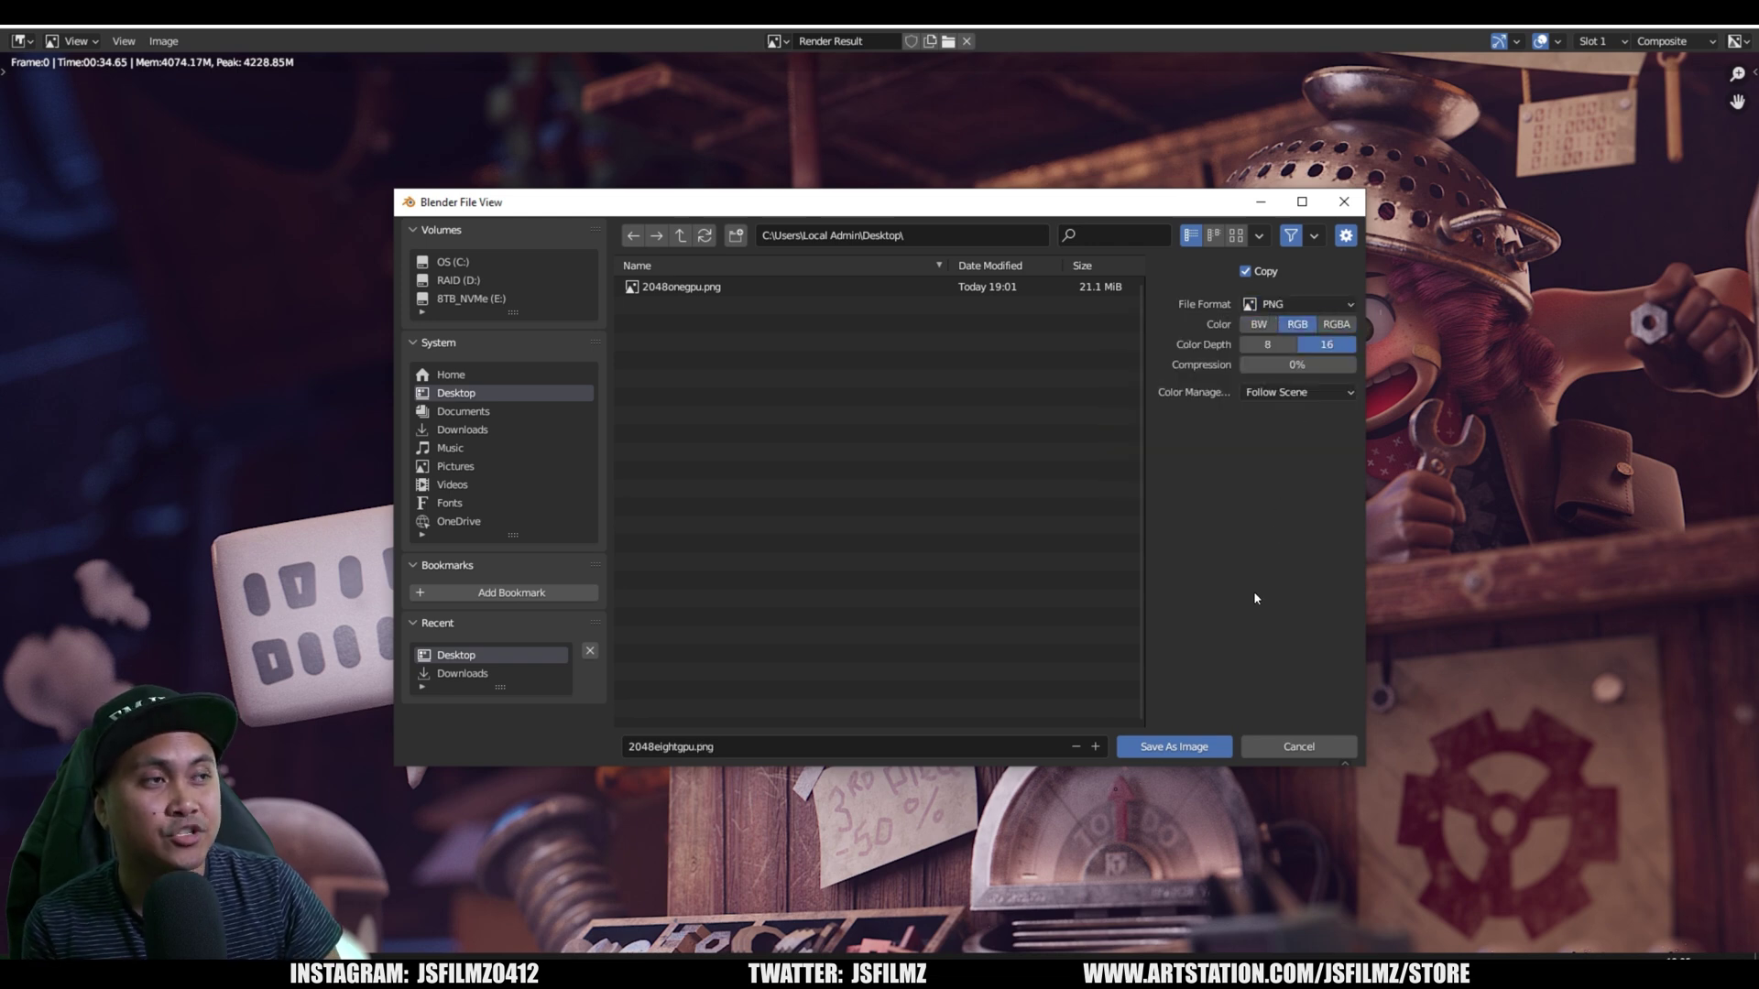
click(1174, 747)
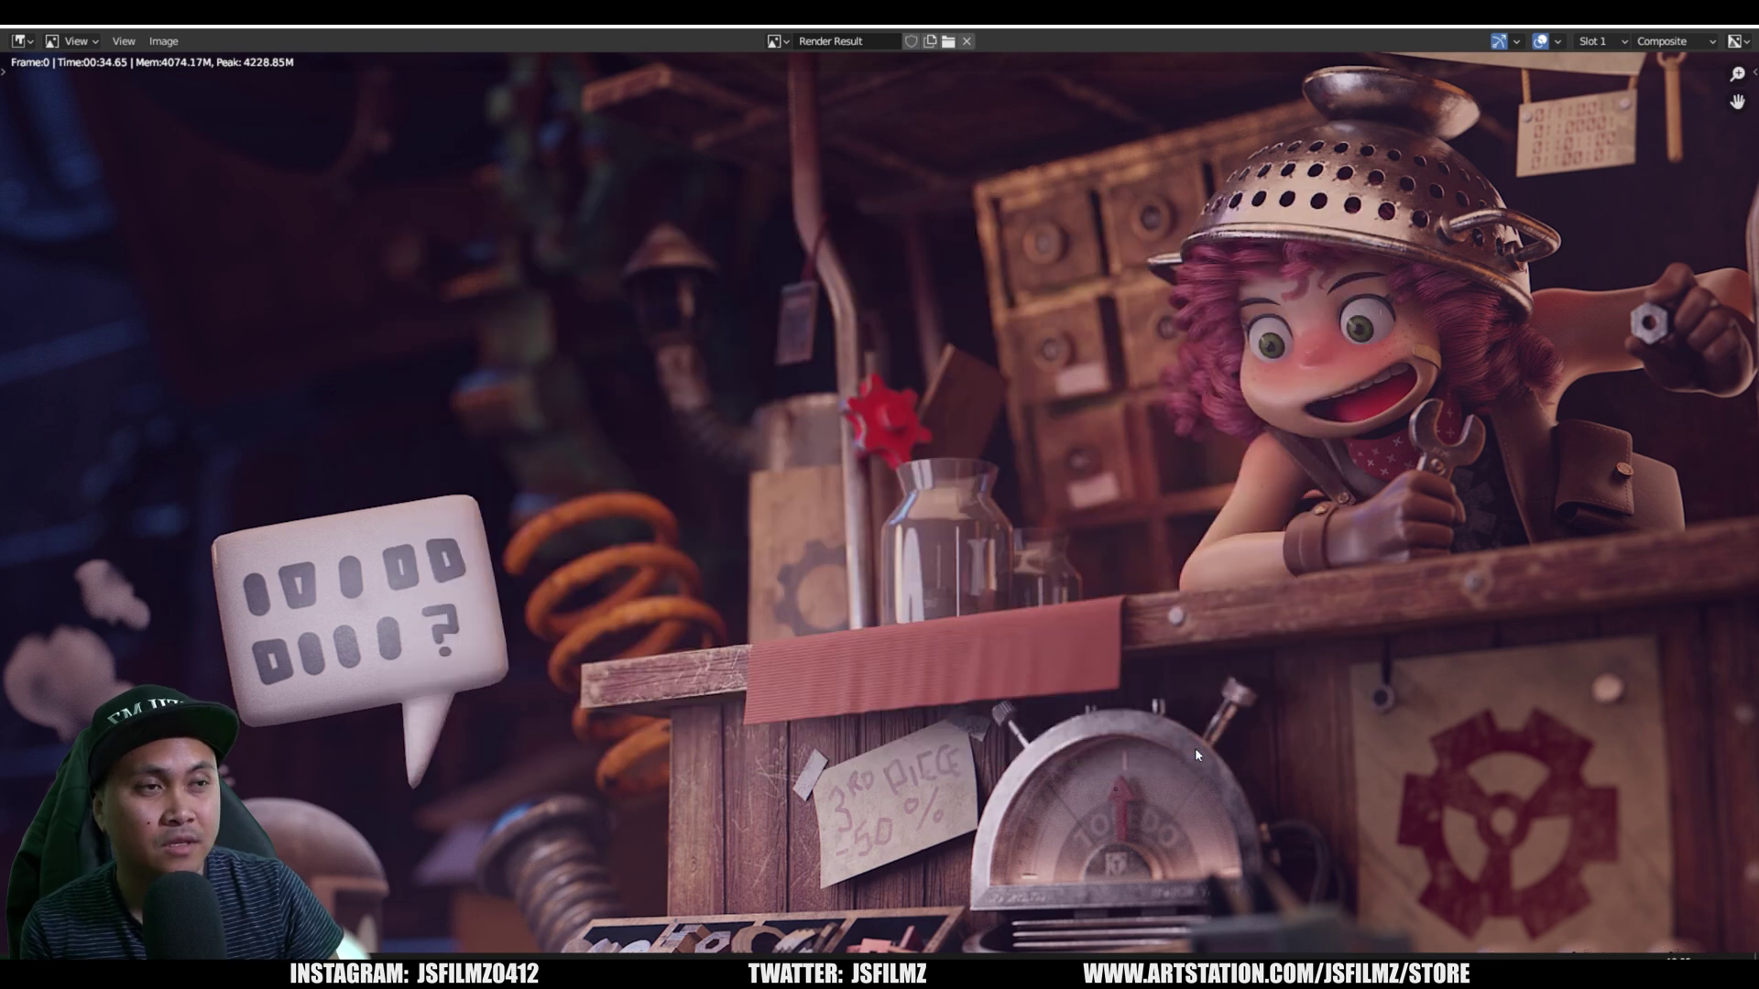
click(1733, 27)
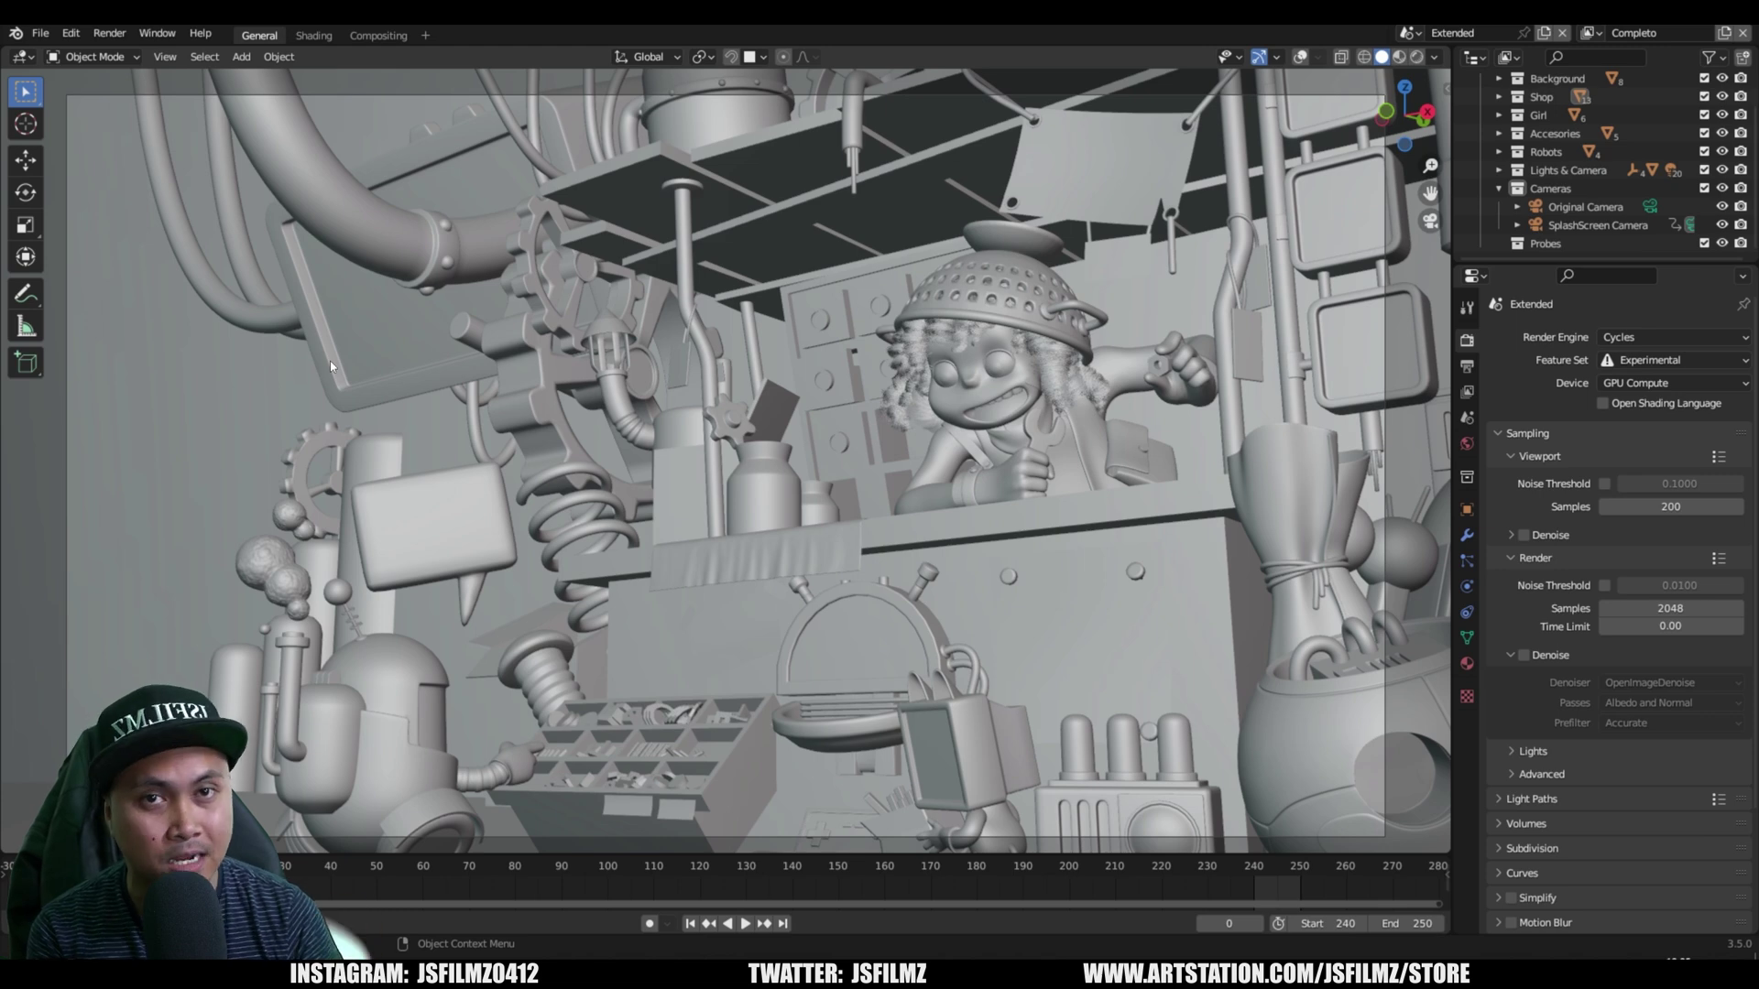
- Set the render samples to 4096 and render the current frame again
click(1638, 606)
text(4096)
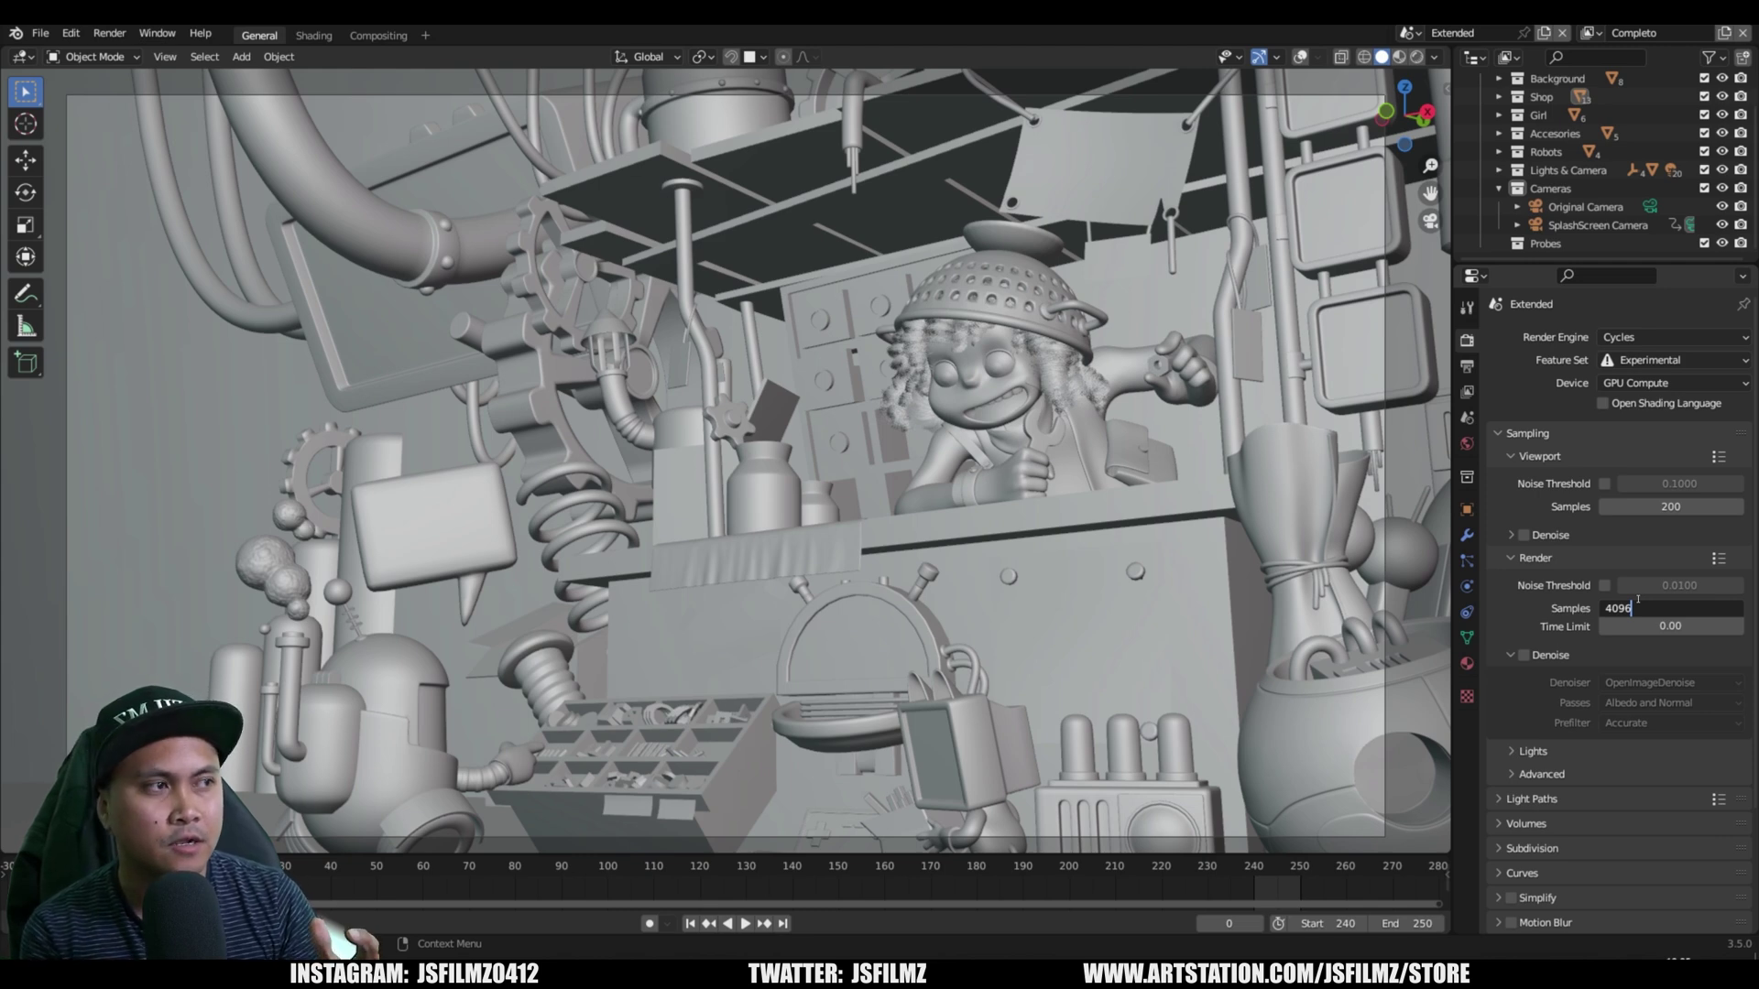
key(Return)
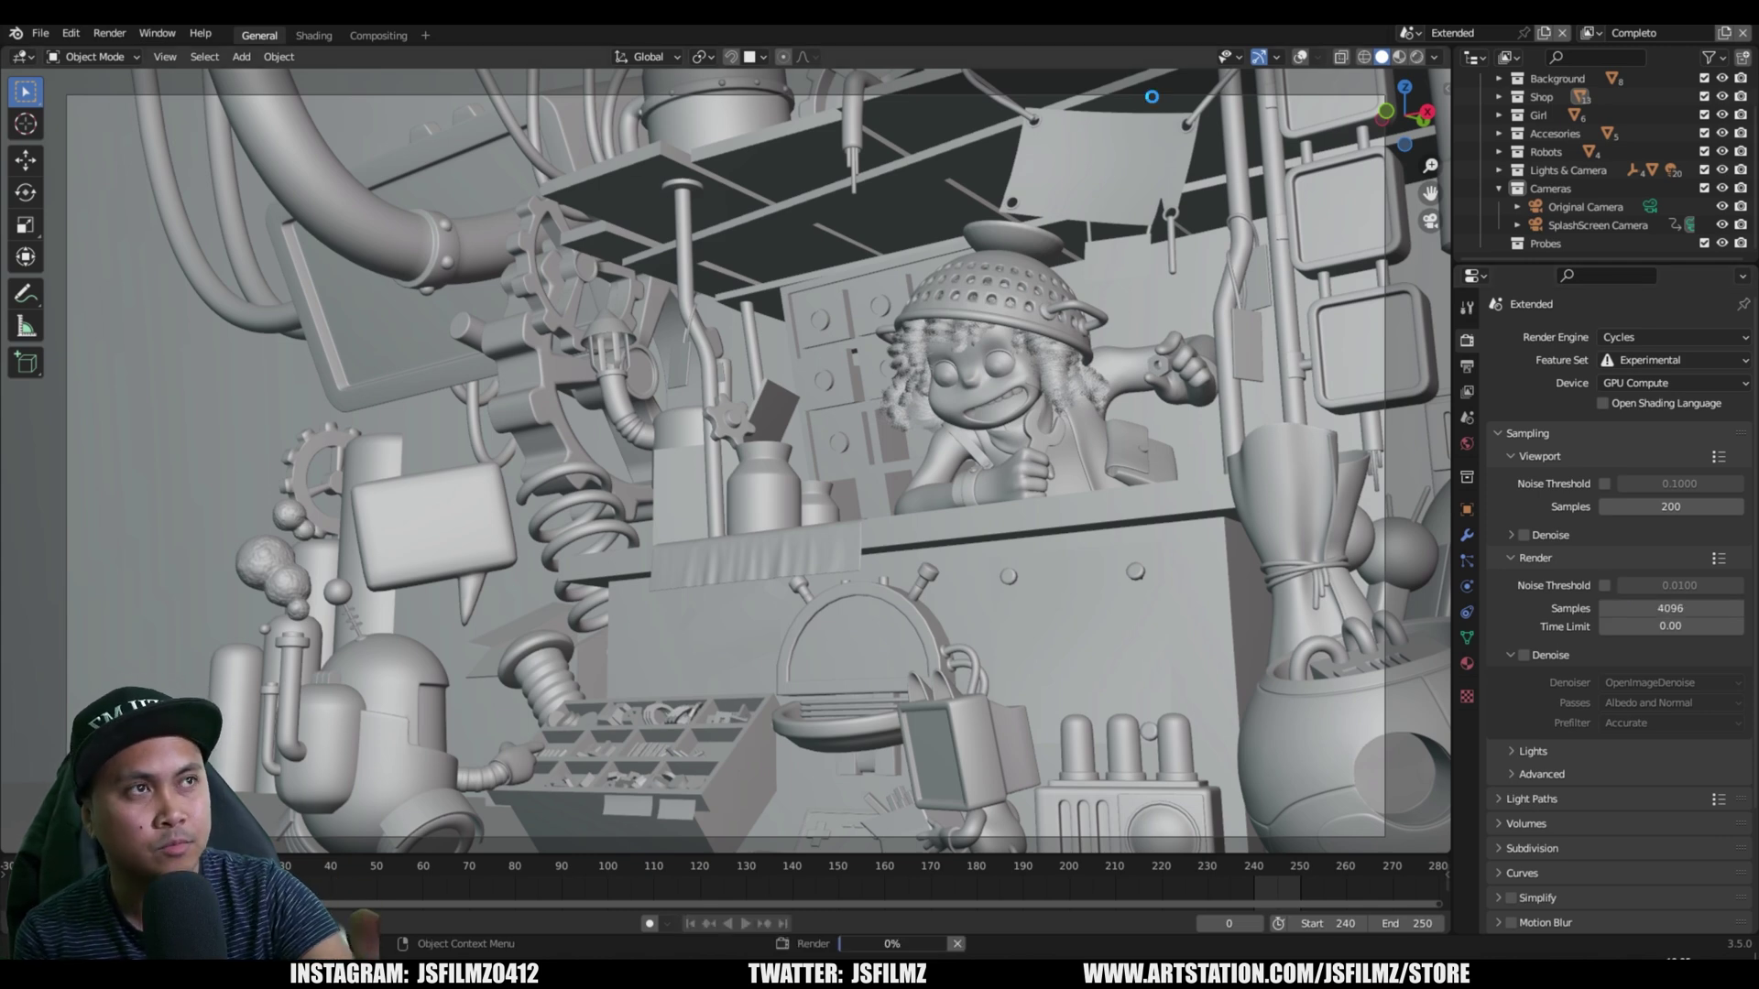
key(F12)
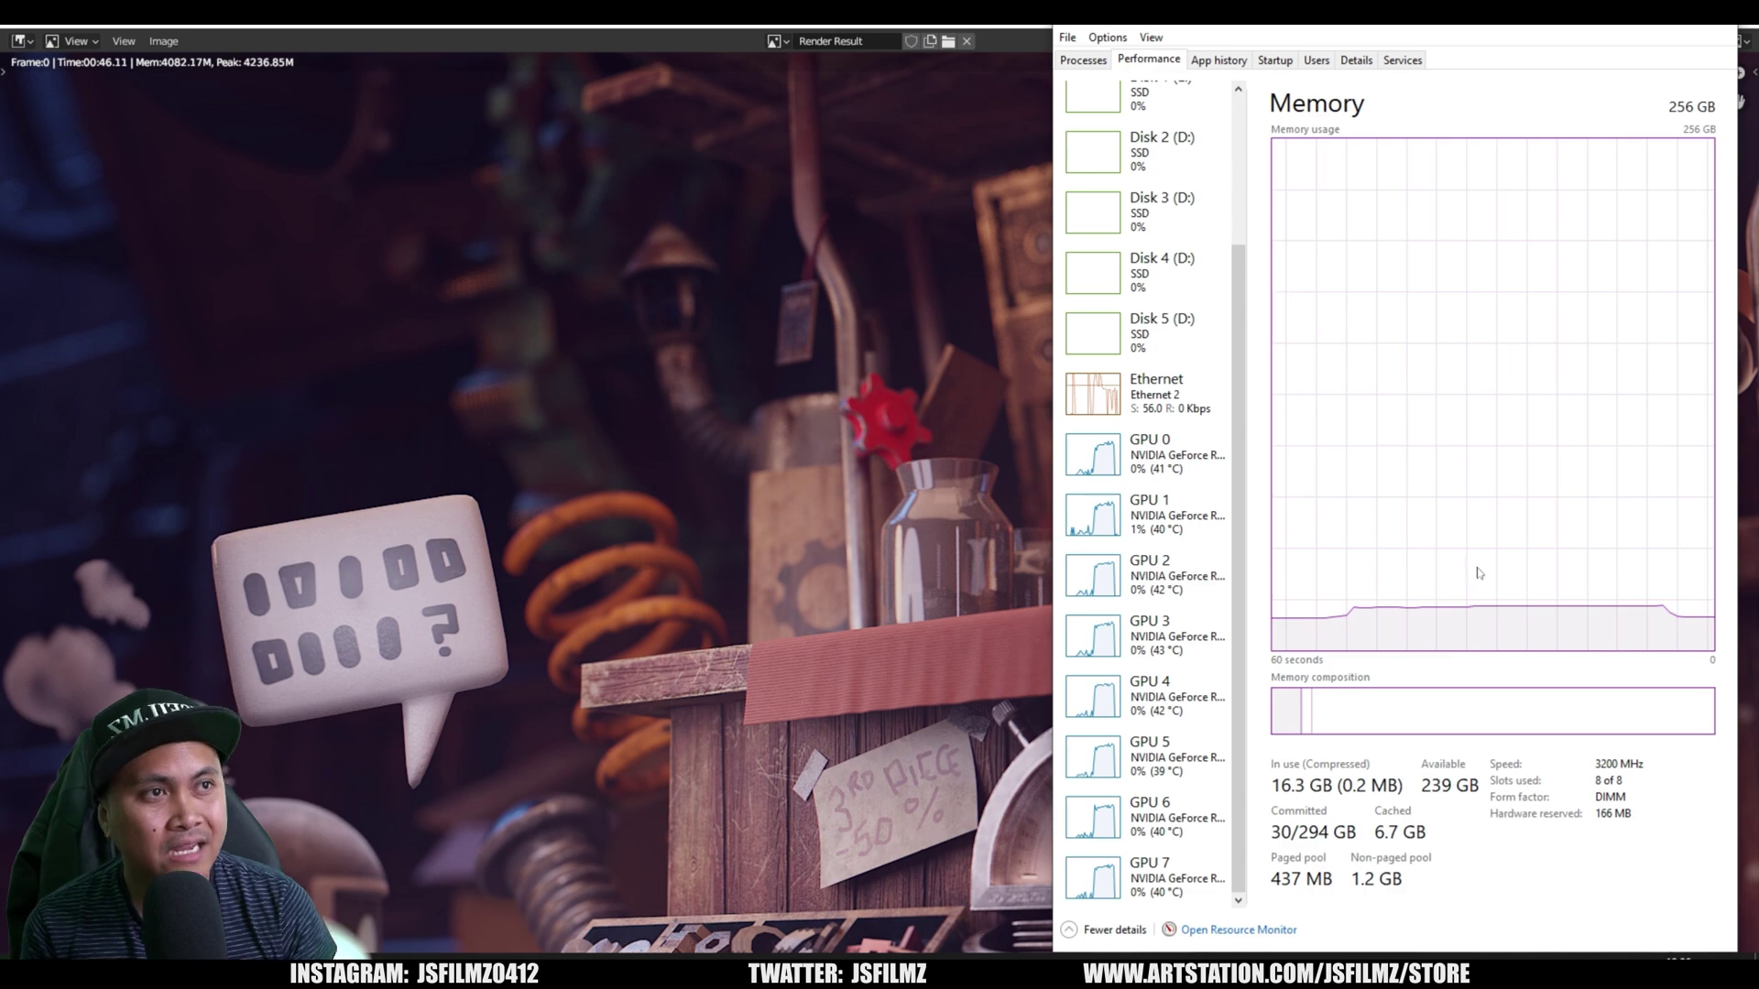
click(1628, 28)
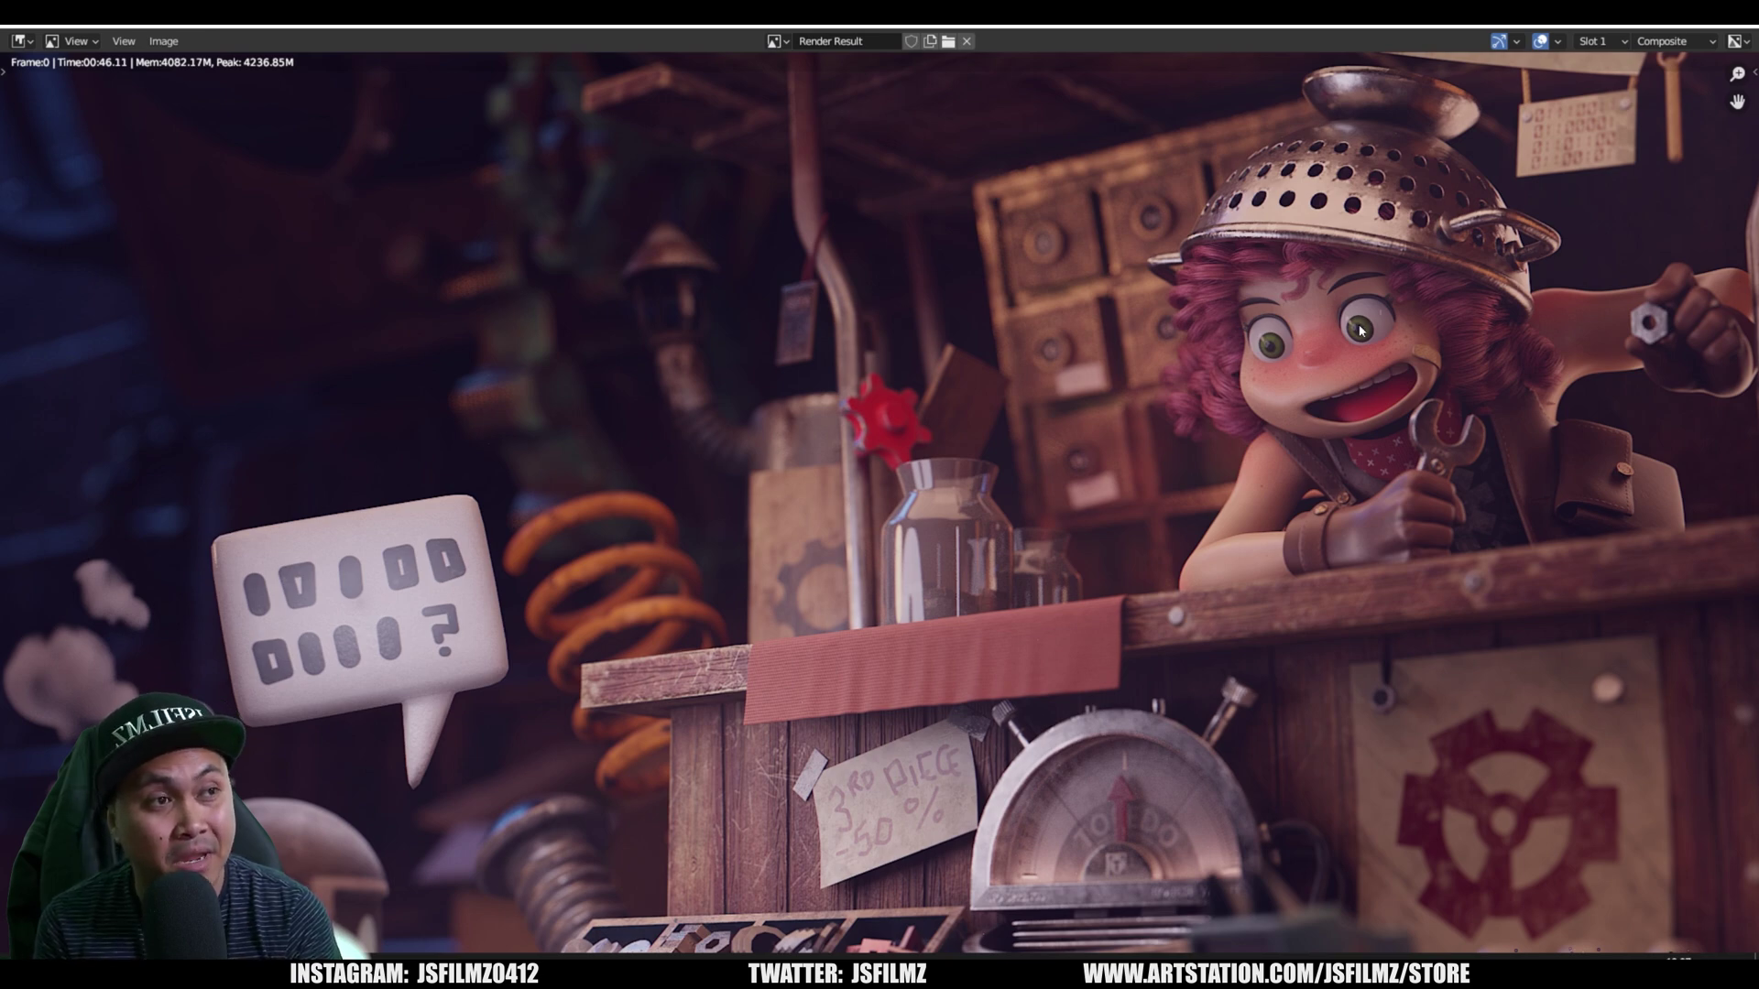
- Save the higher-sample render to the Desktop as 4096eightgpu.png in PNG format with RGB color, and return to the scene
key(shift+alt+s)
text(4096eightgpu.tif)
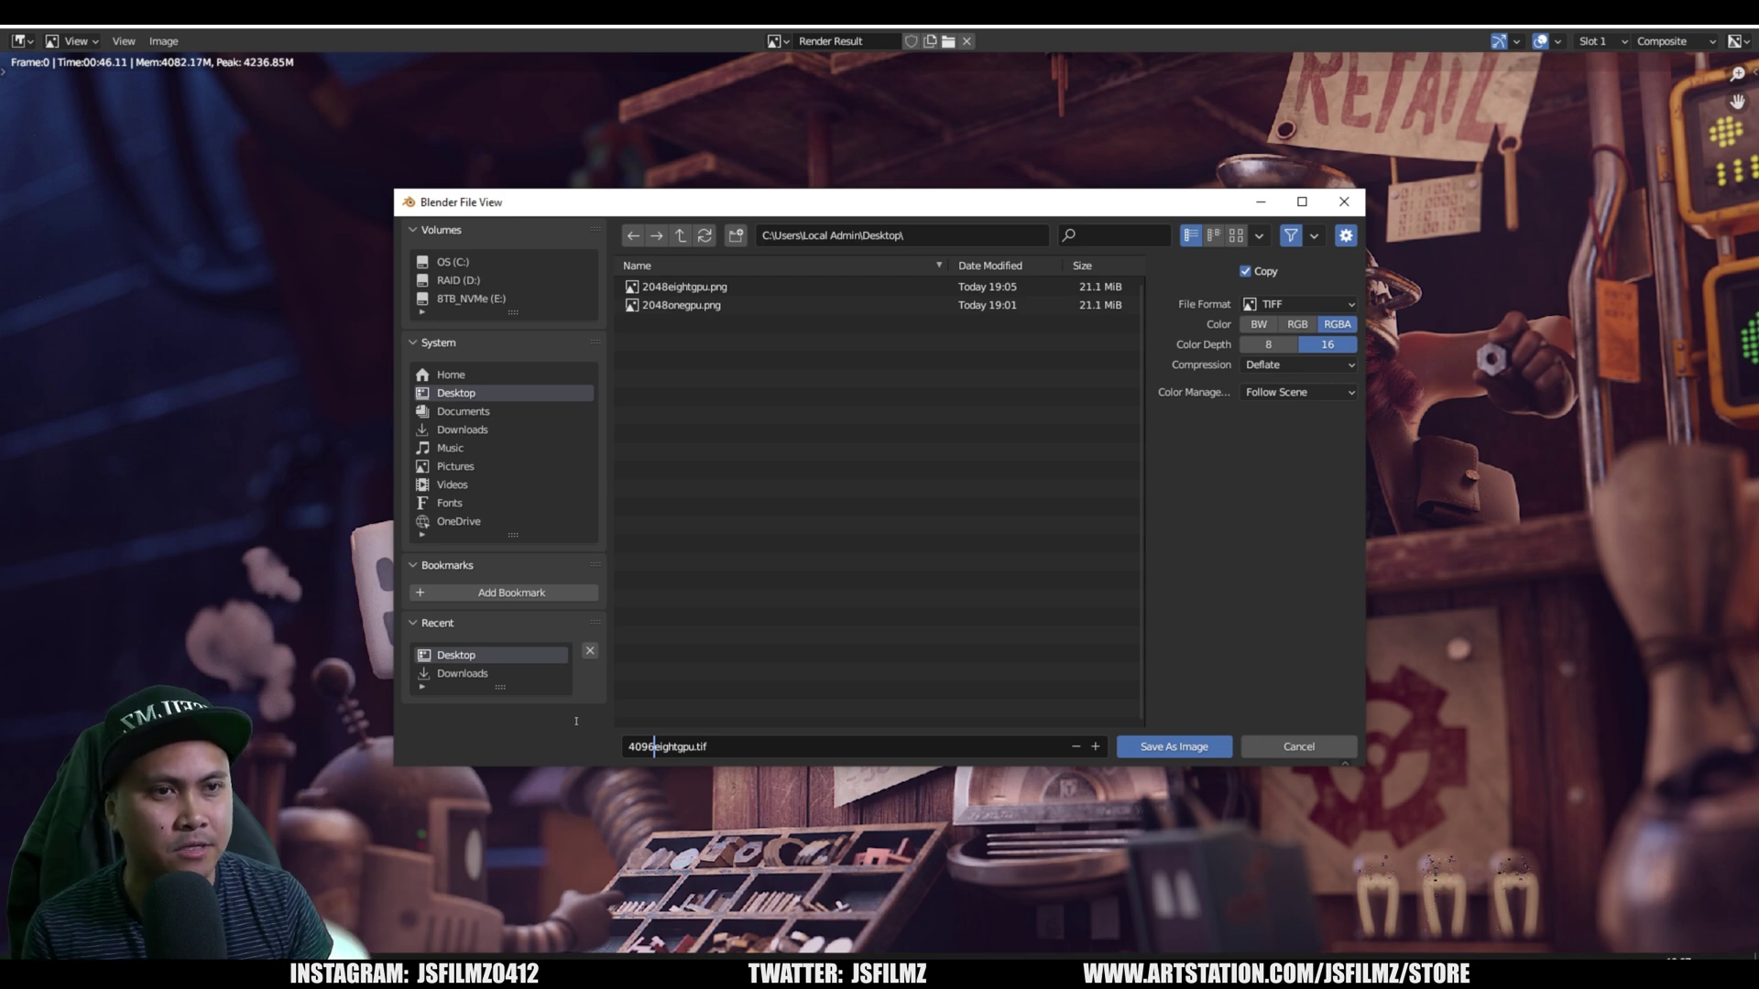
key(Return)
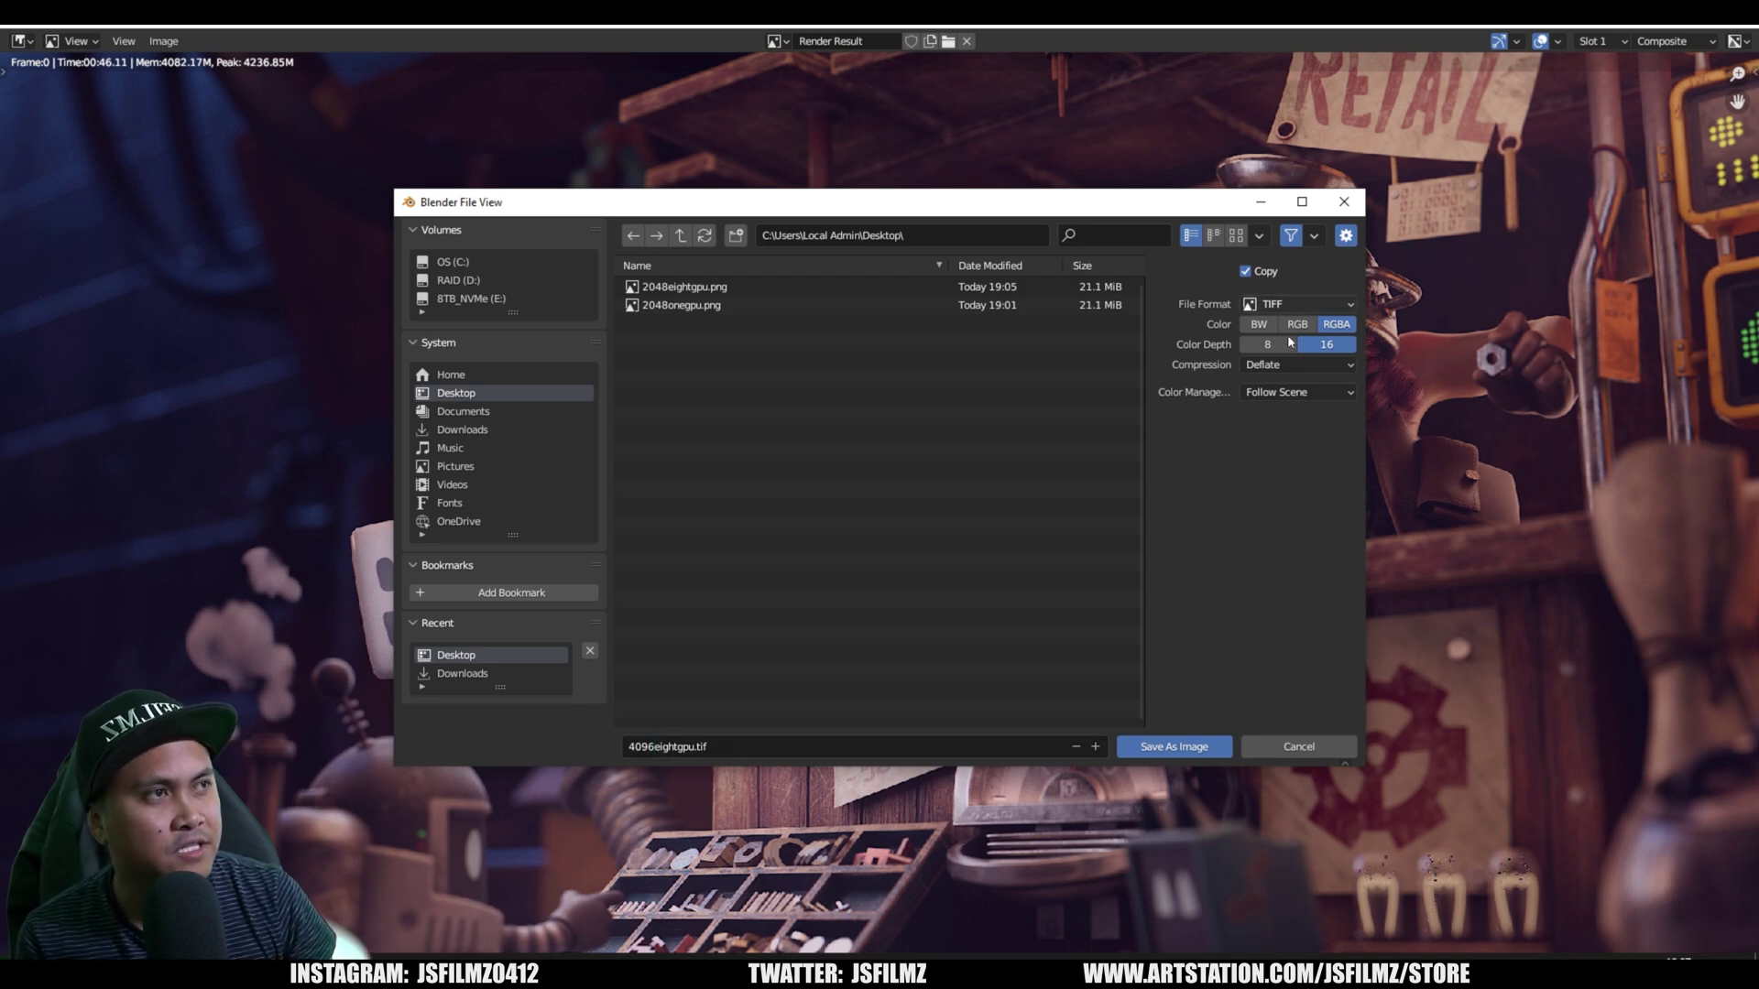
click(1286, 304)
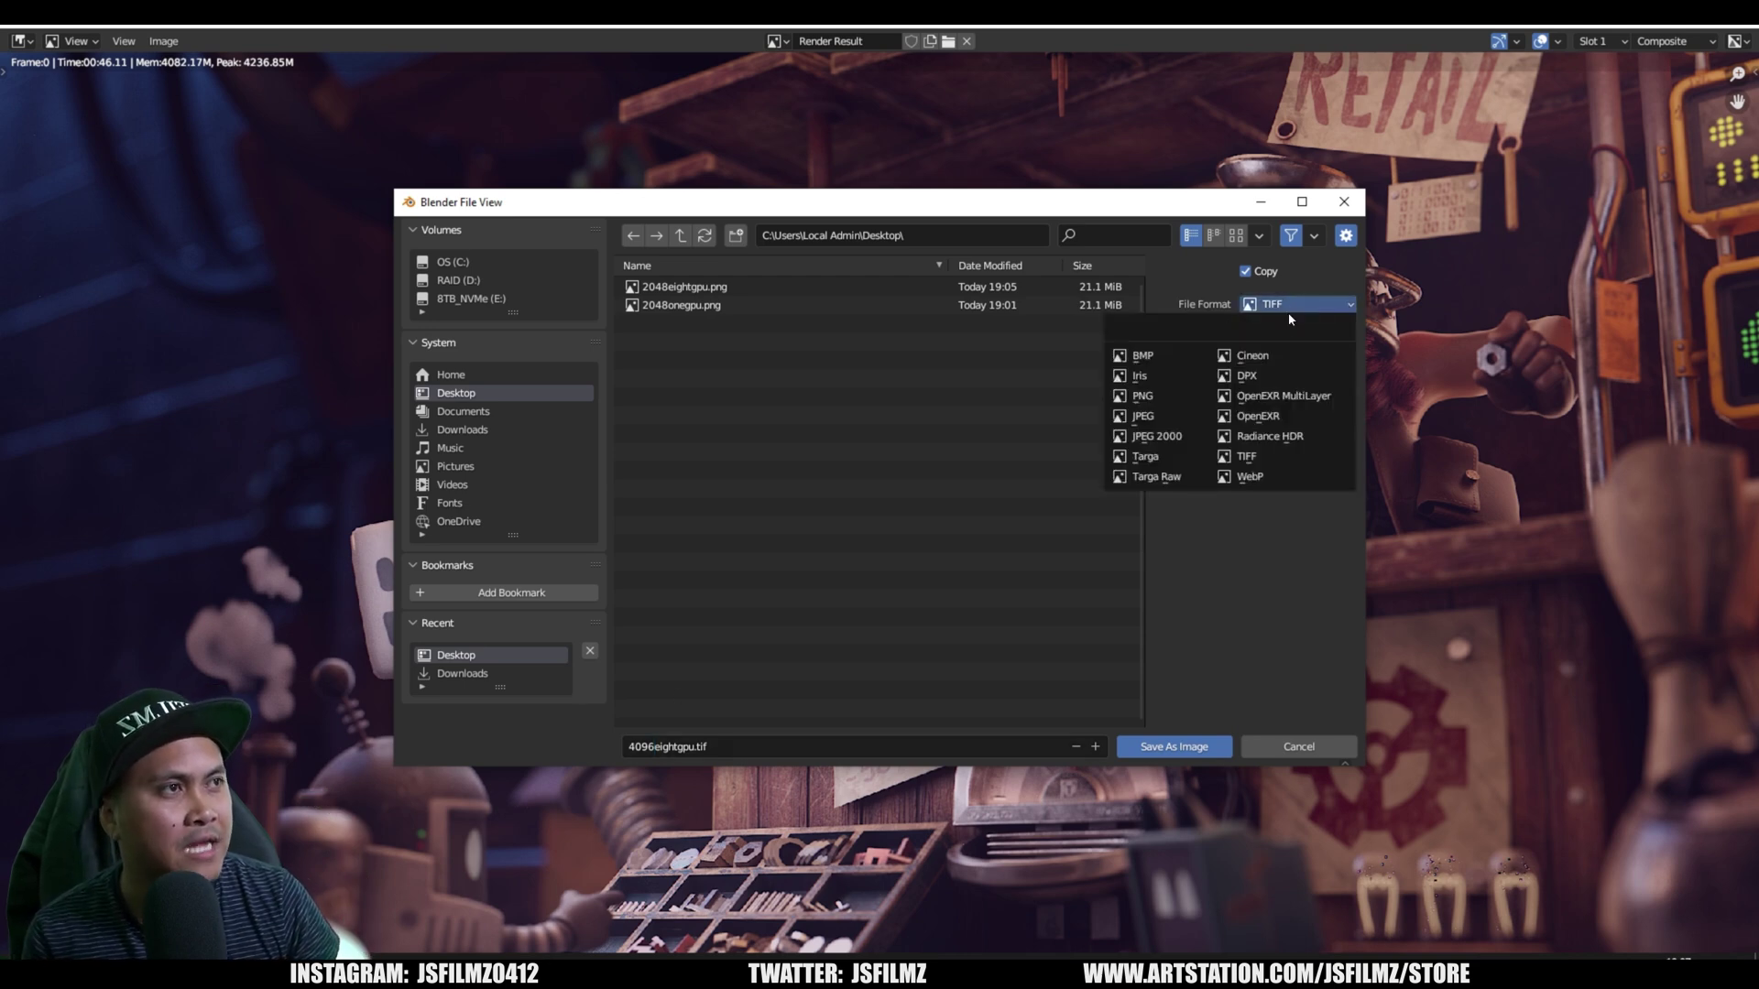
click(1159, 396)
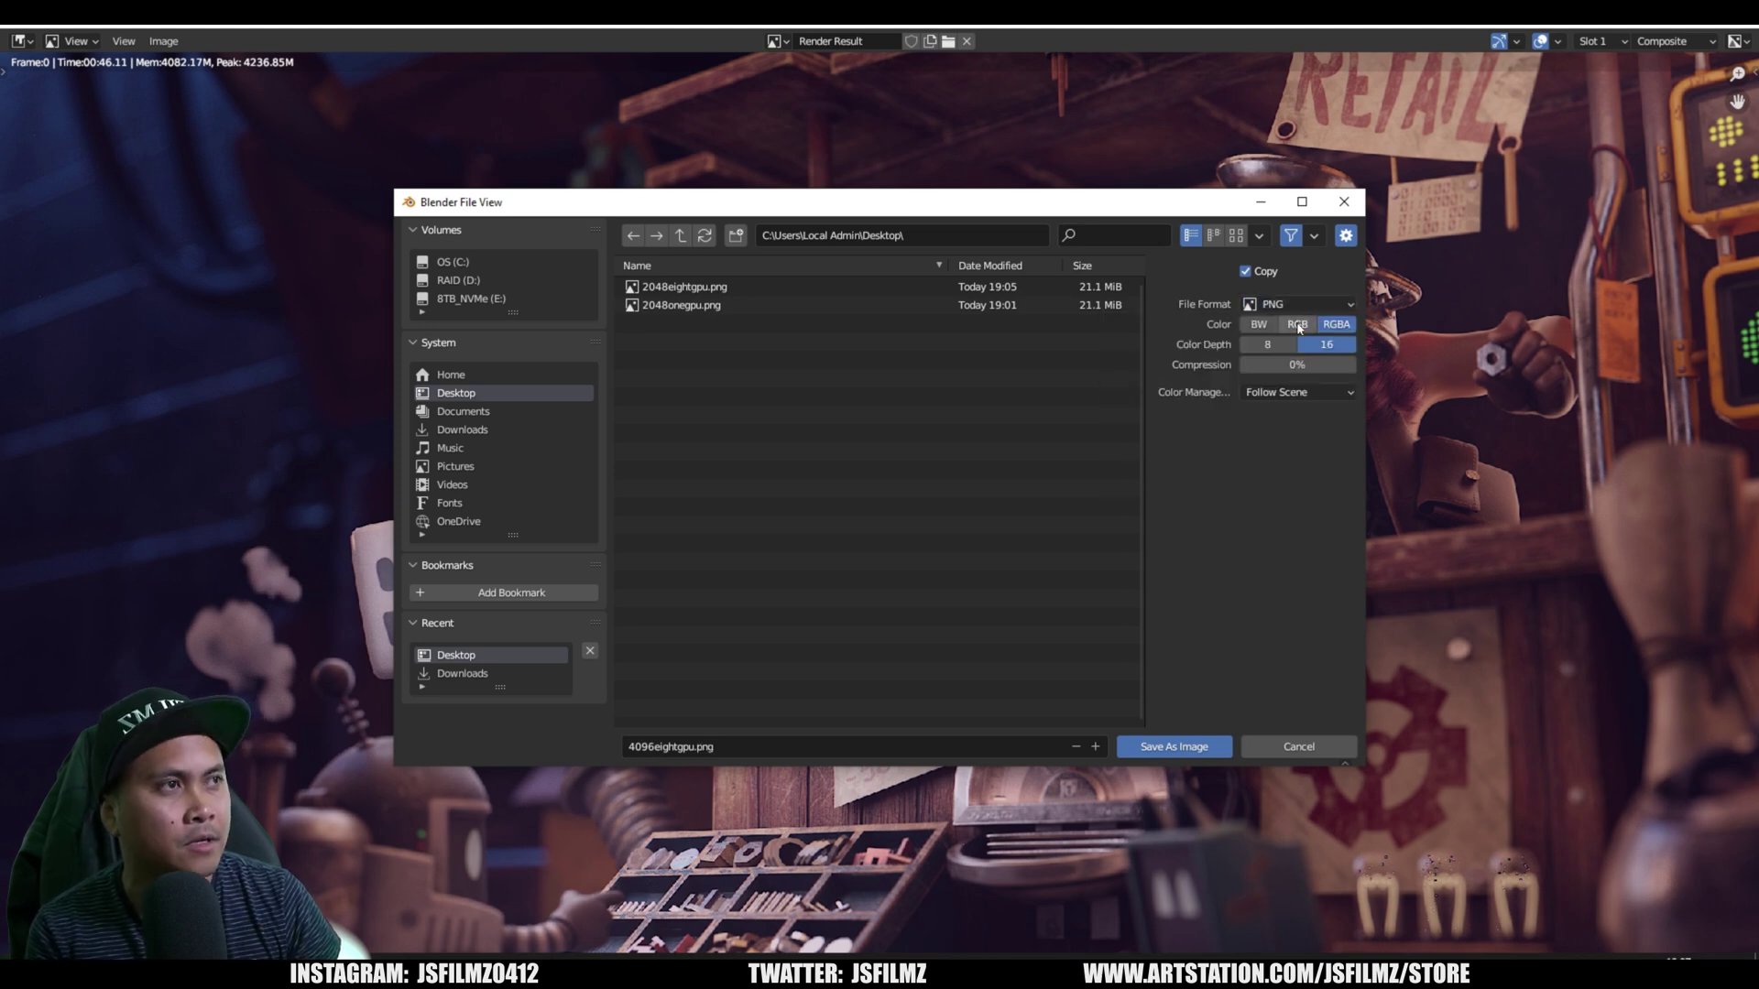
click(1297, 324)
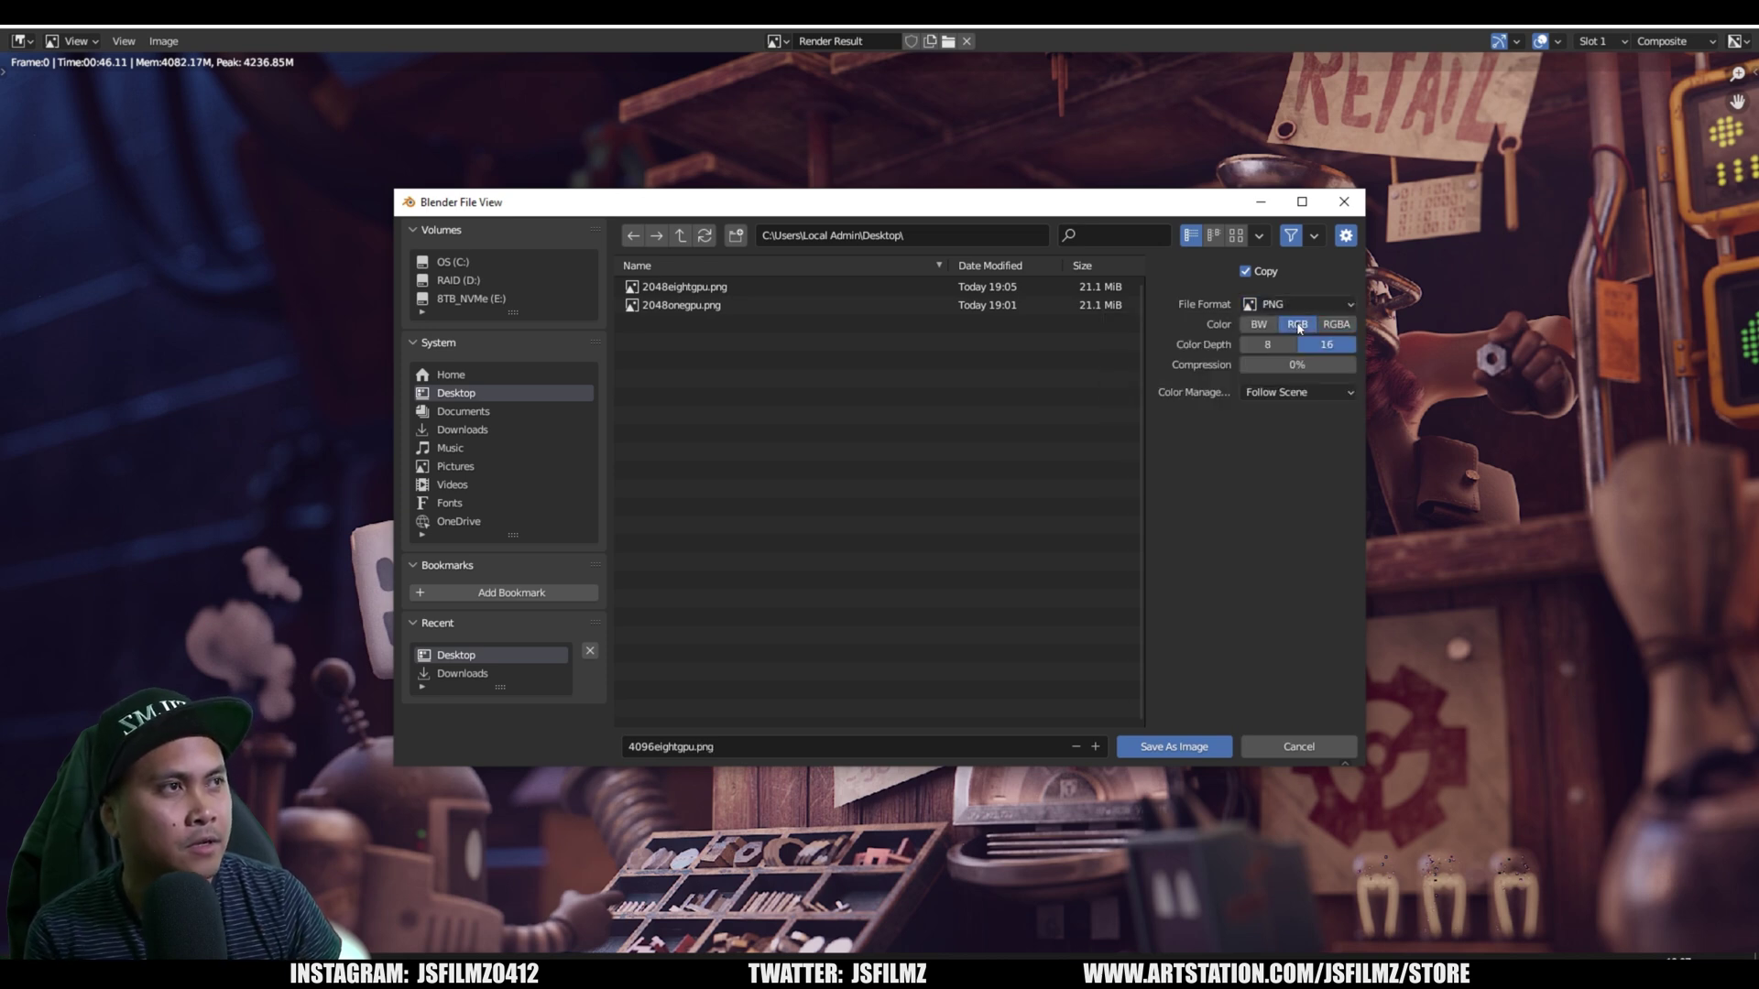
click(1180, 757)
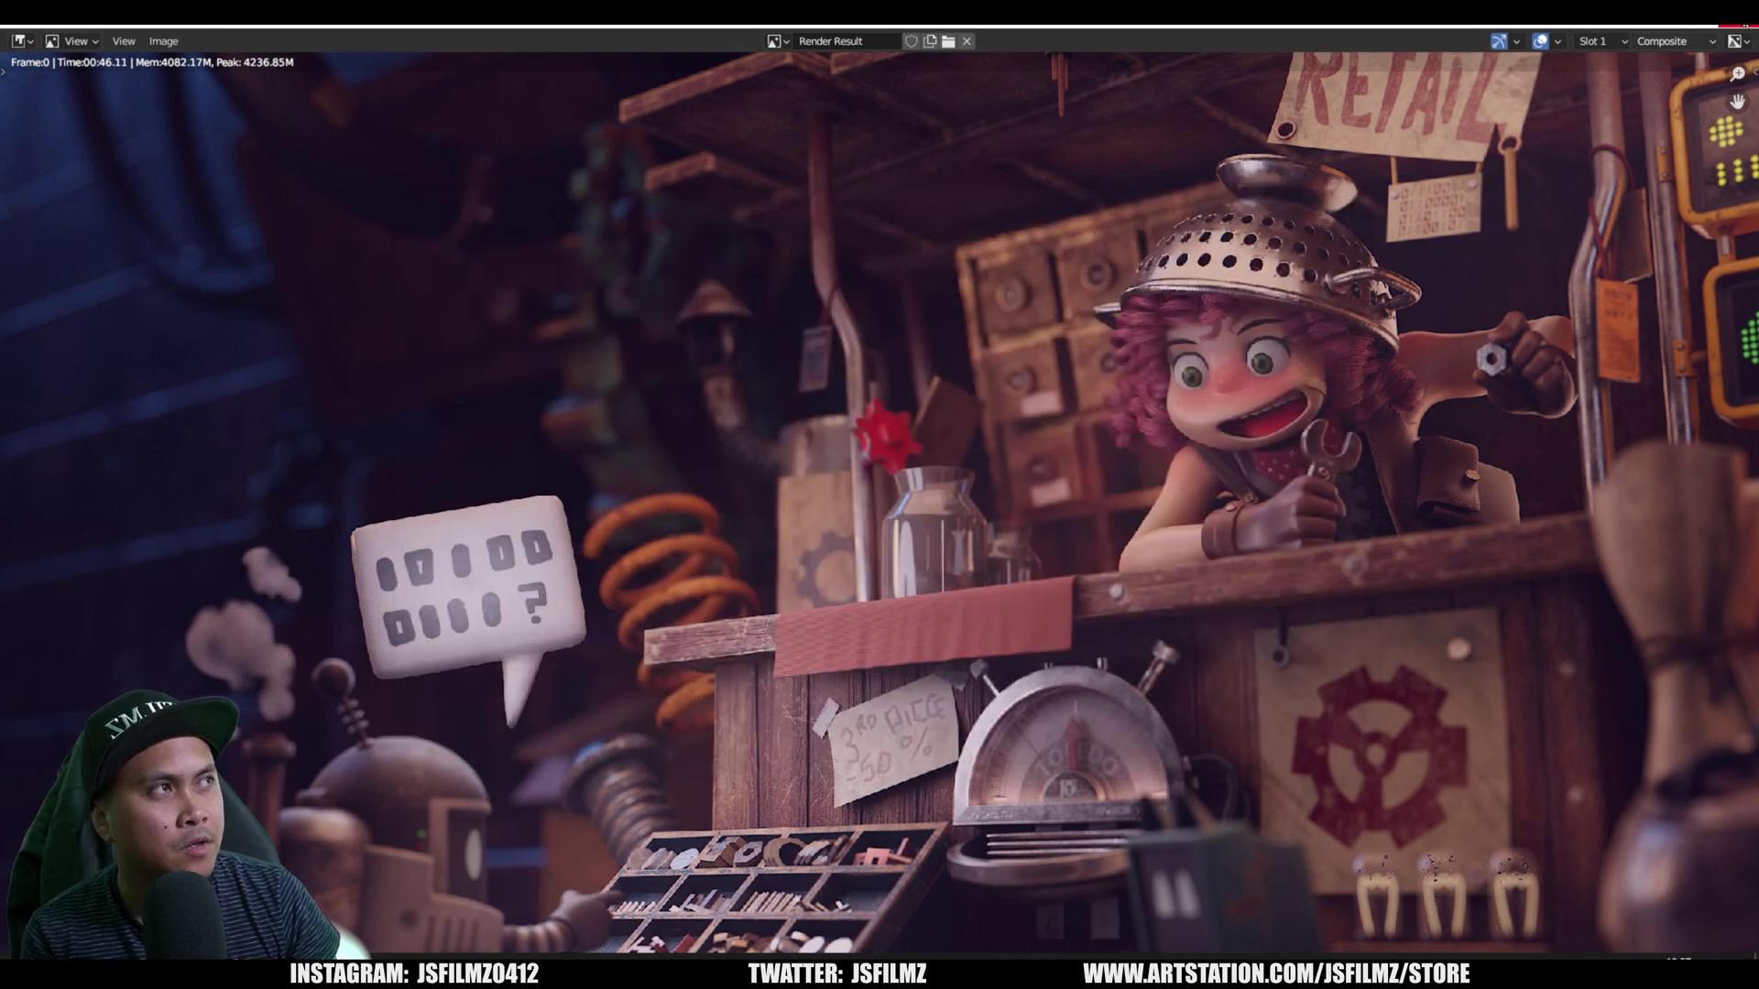
key(Escape)
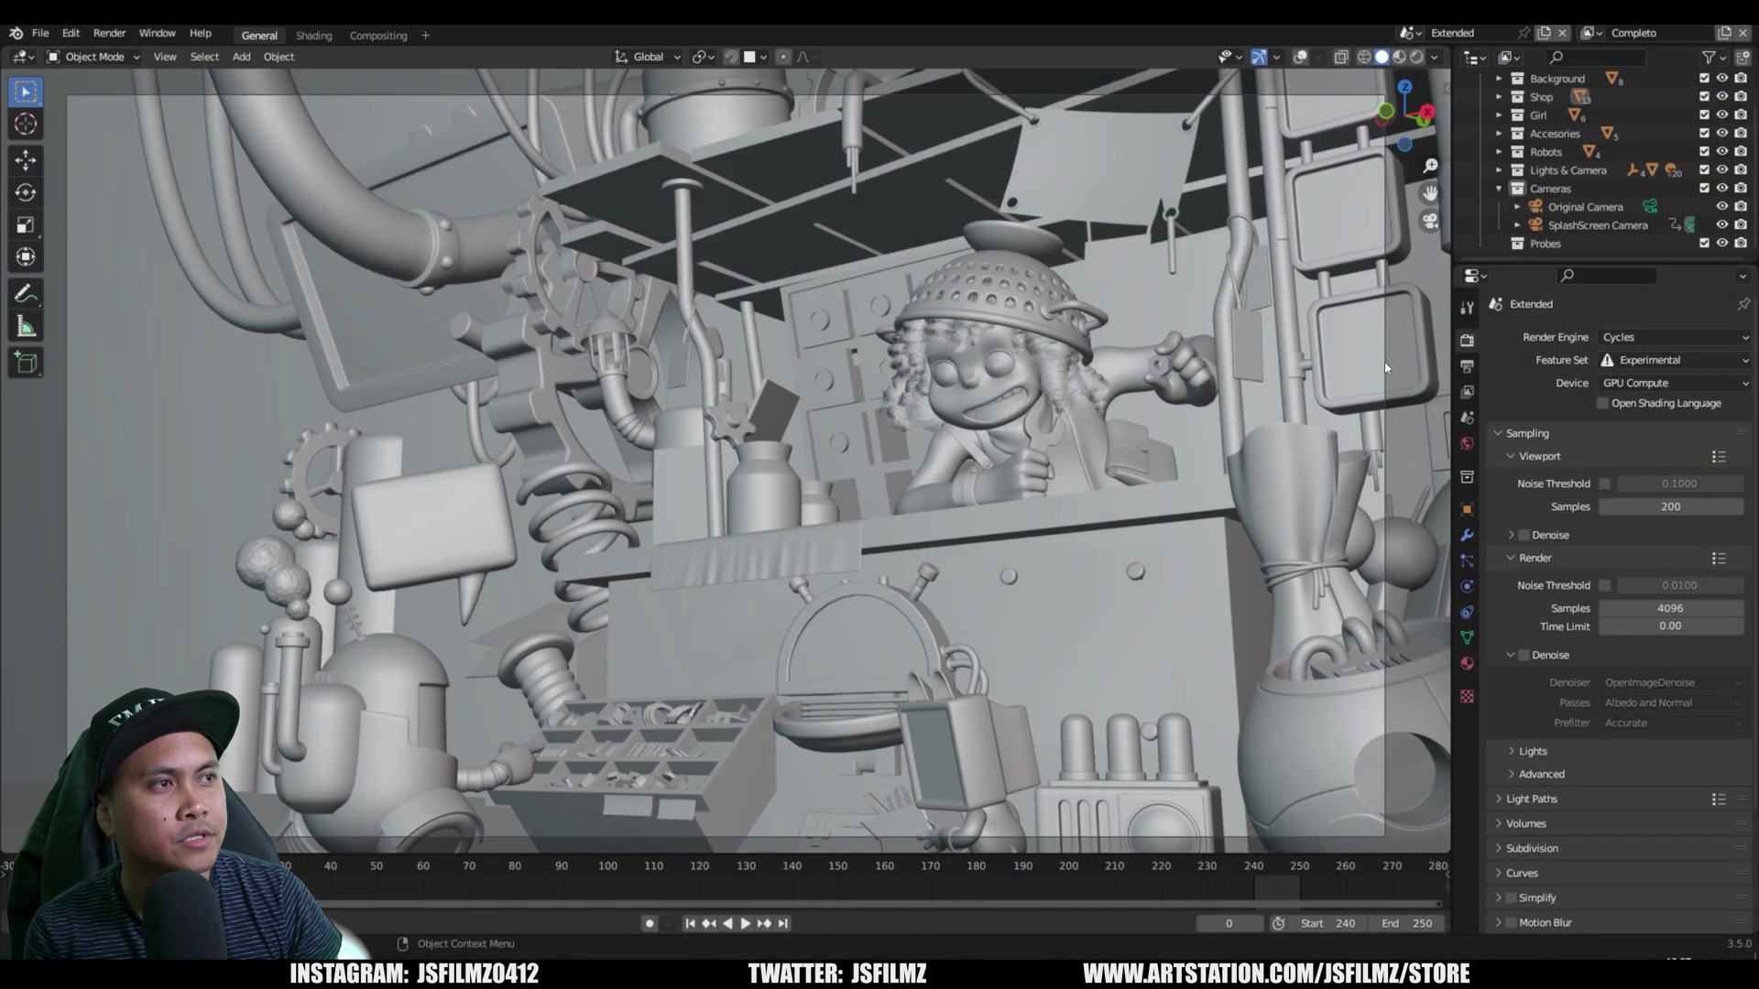
- Set the output resolution to 3840 by 2160 px, keeping the resolution scale at 100%
click(1468, 392)
click(1466, 365)
double_click(1668, 364)
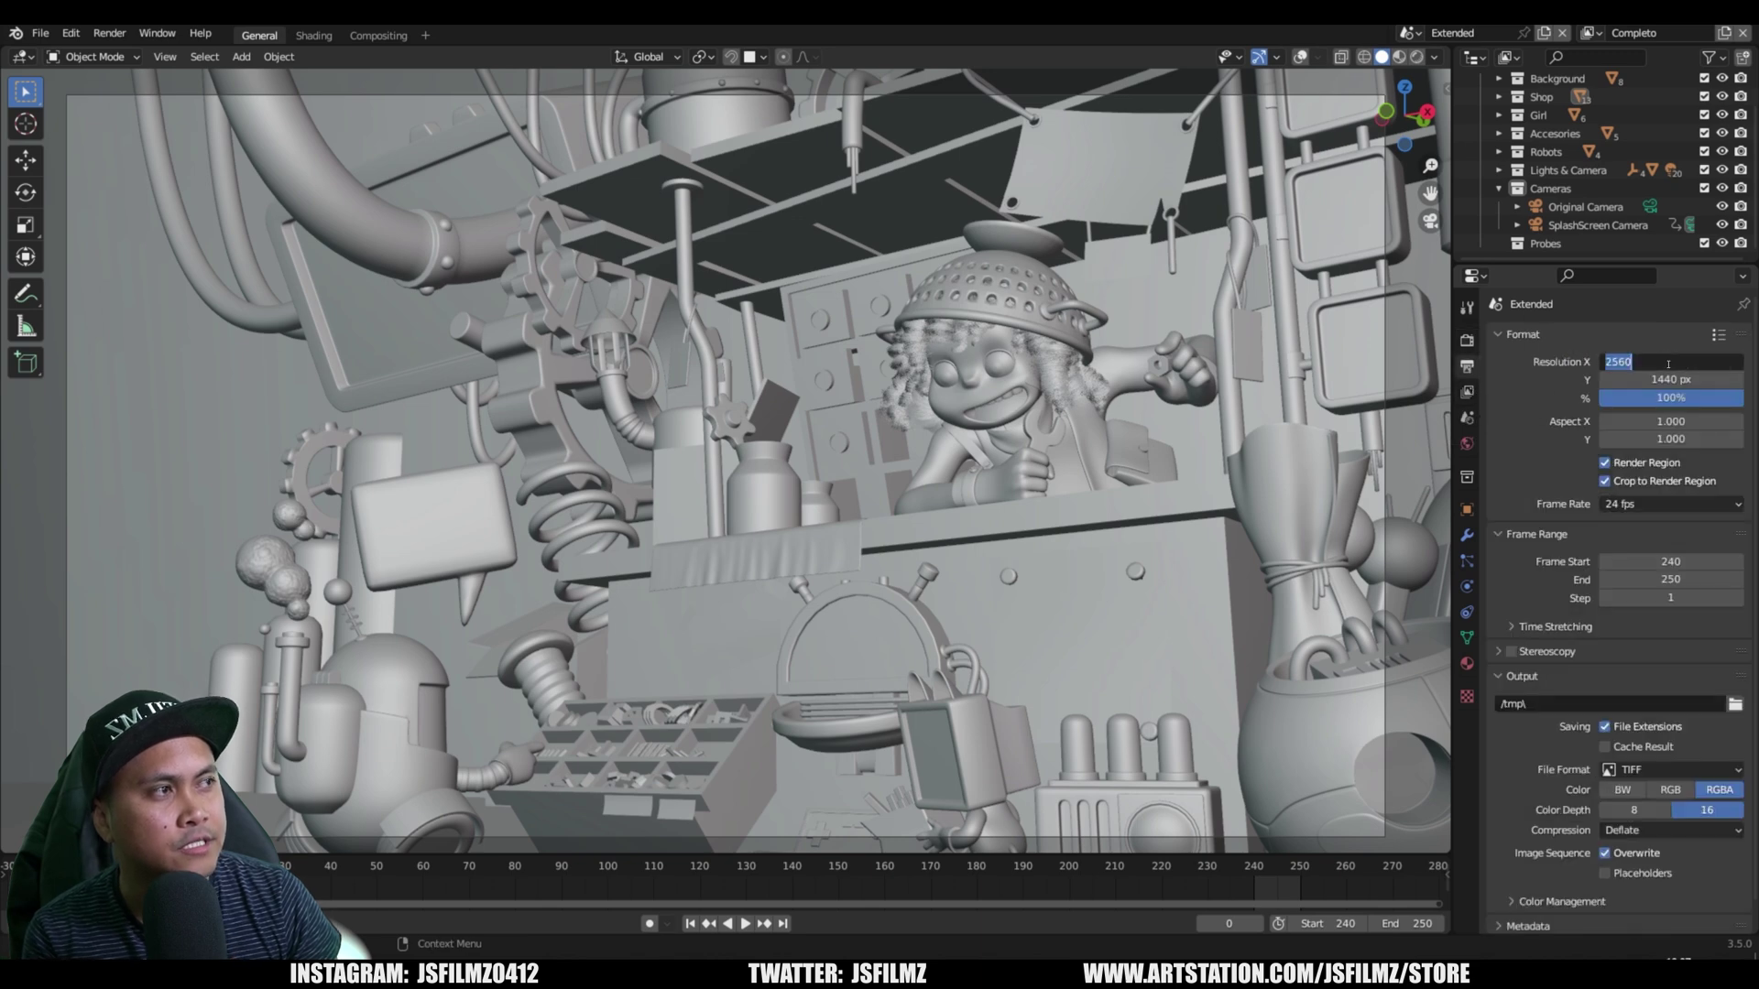
text(3840)
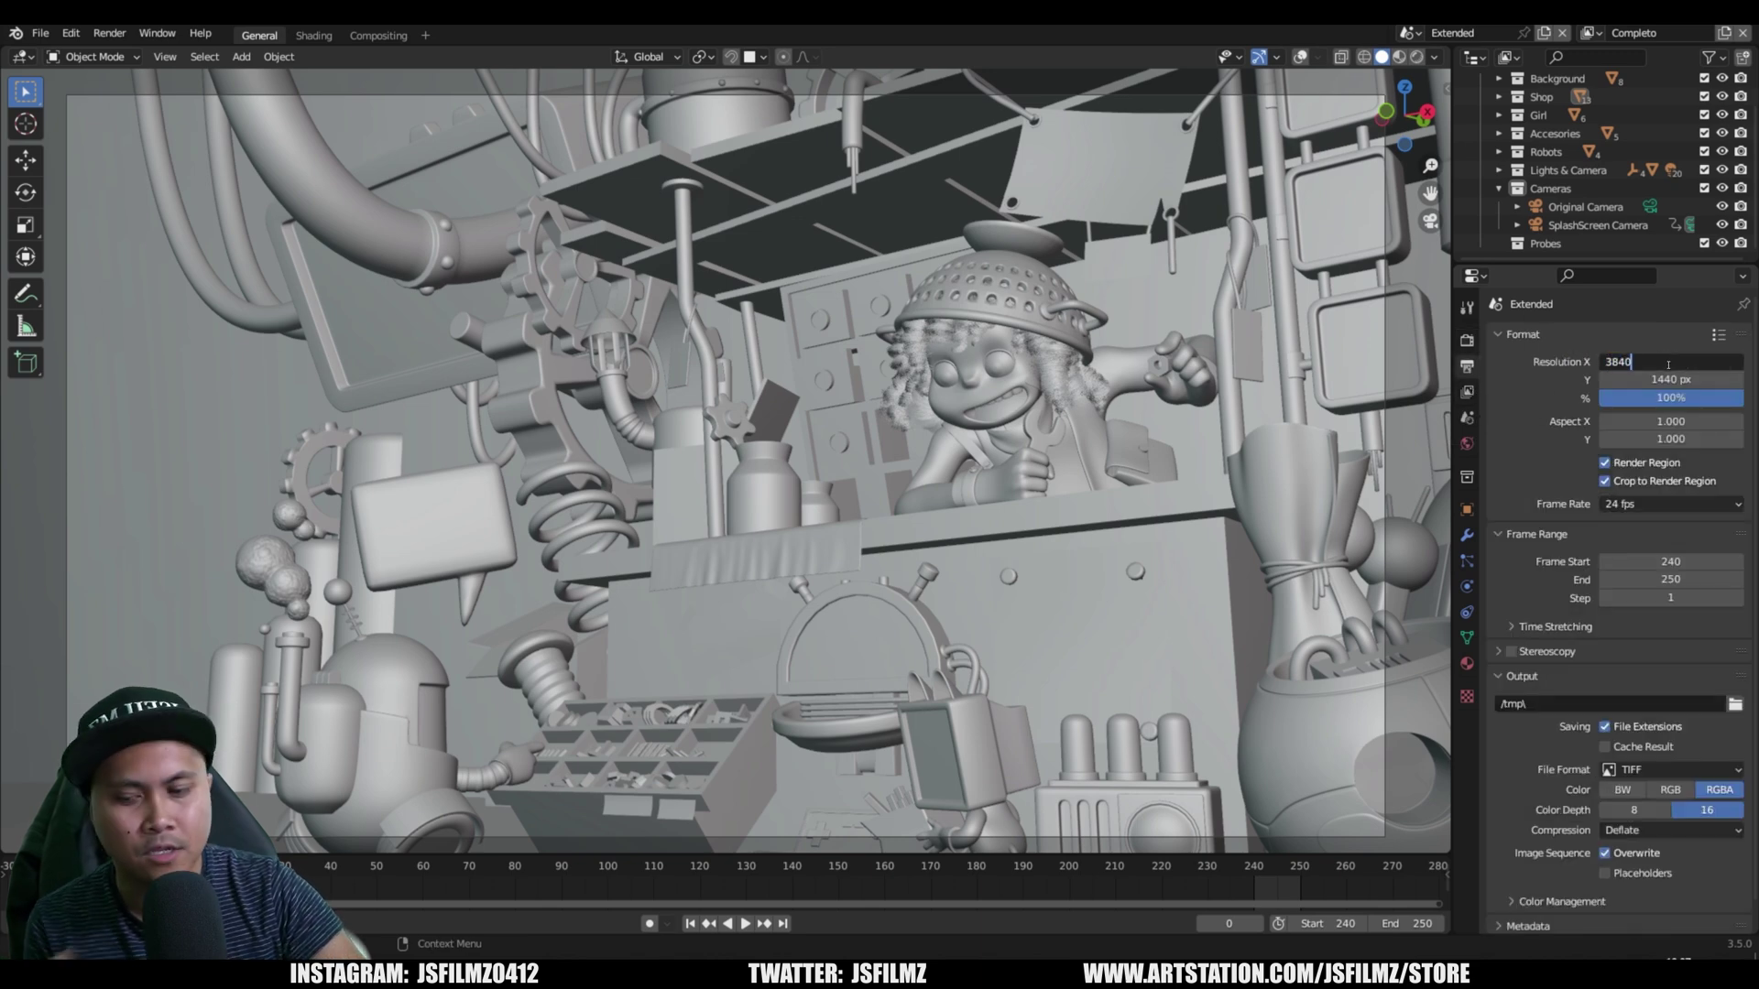
key(Tab)
text(2160)
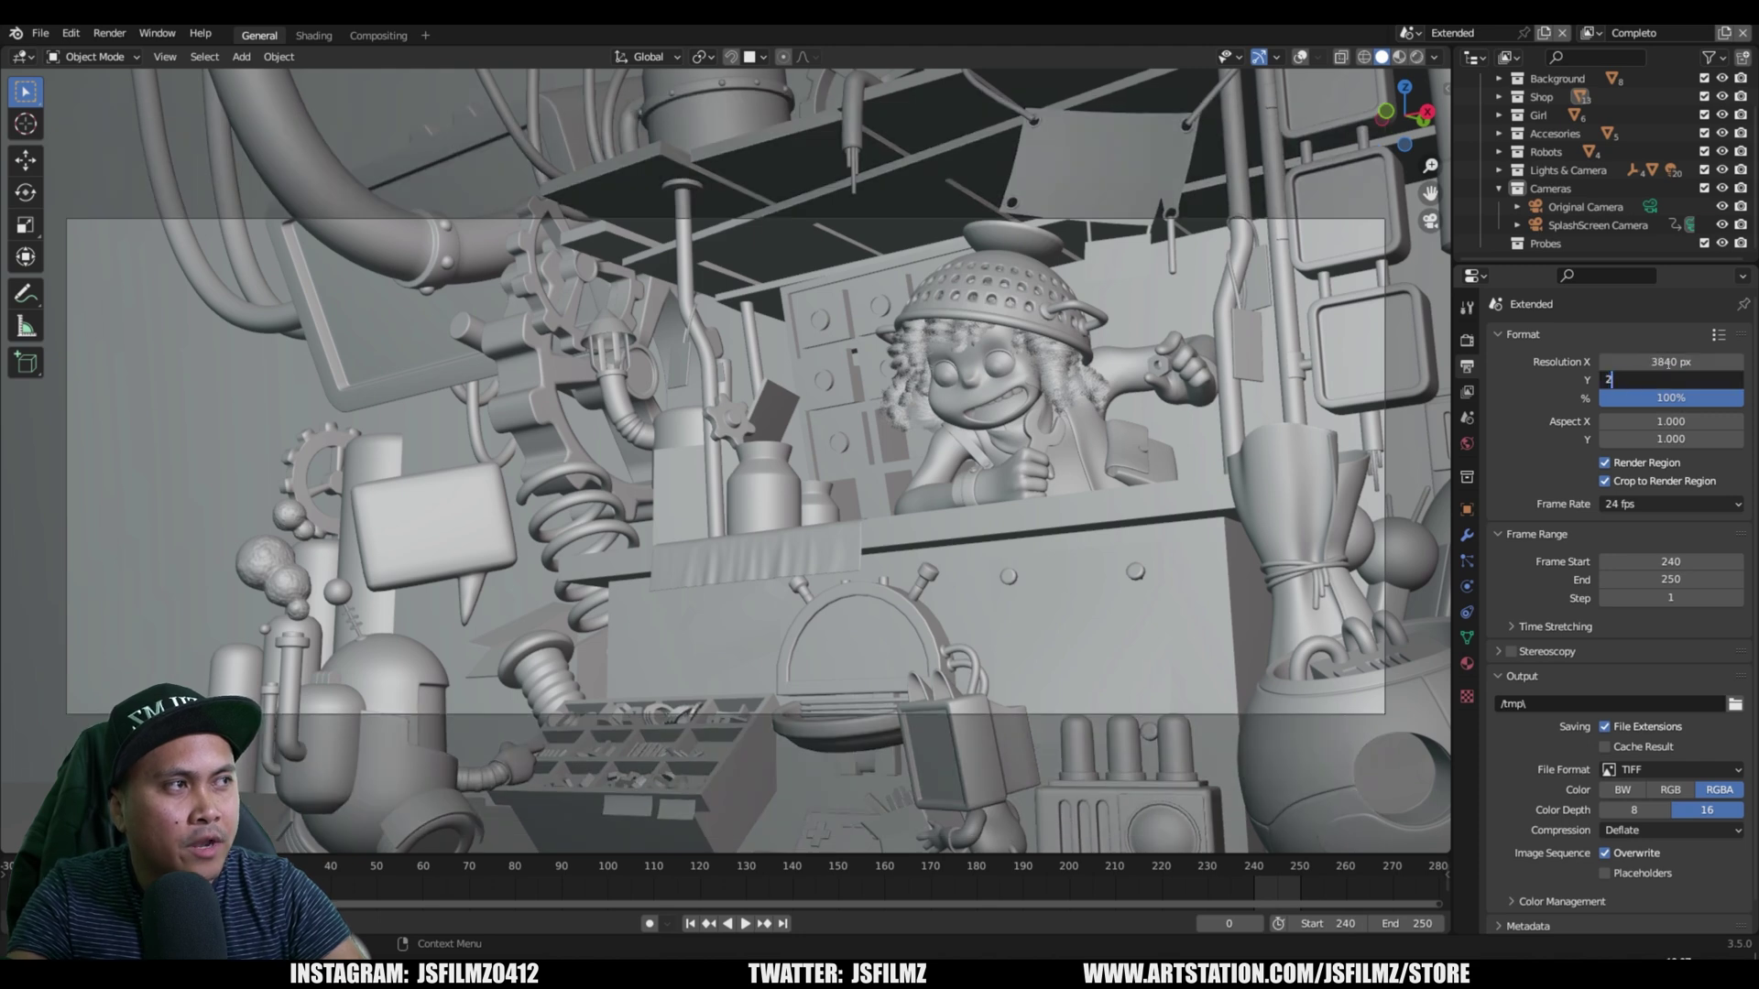
key(Tab)
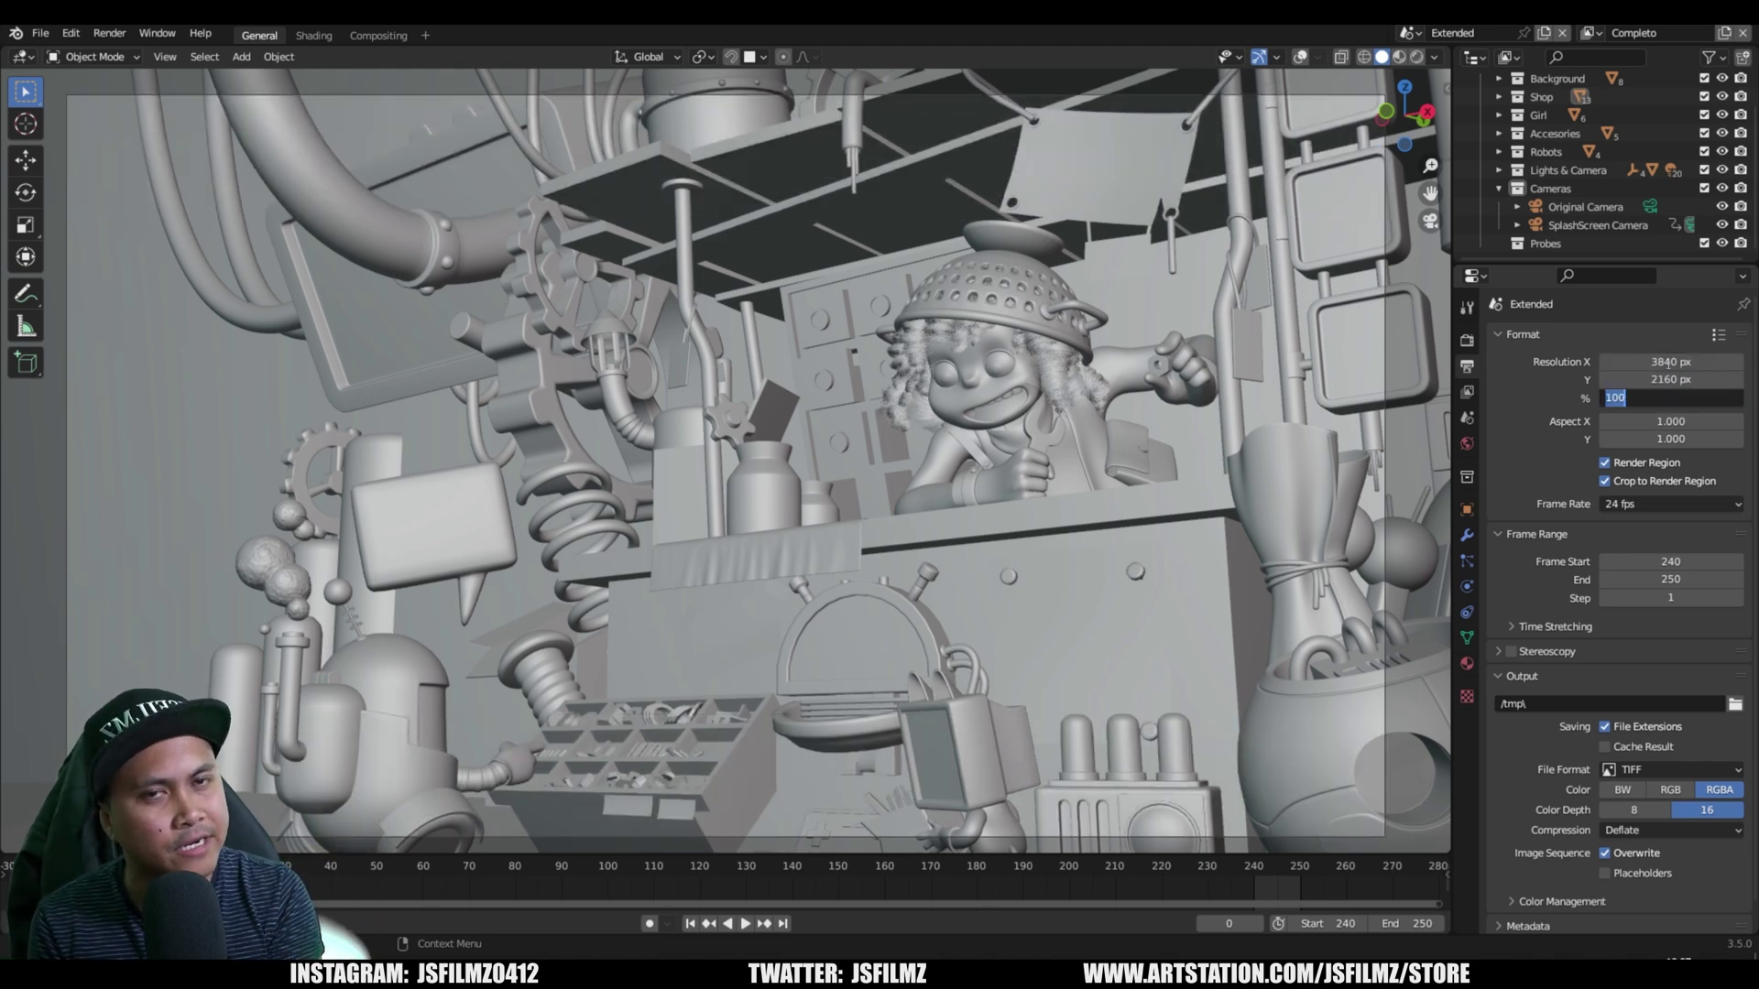
key(Return)
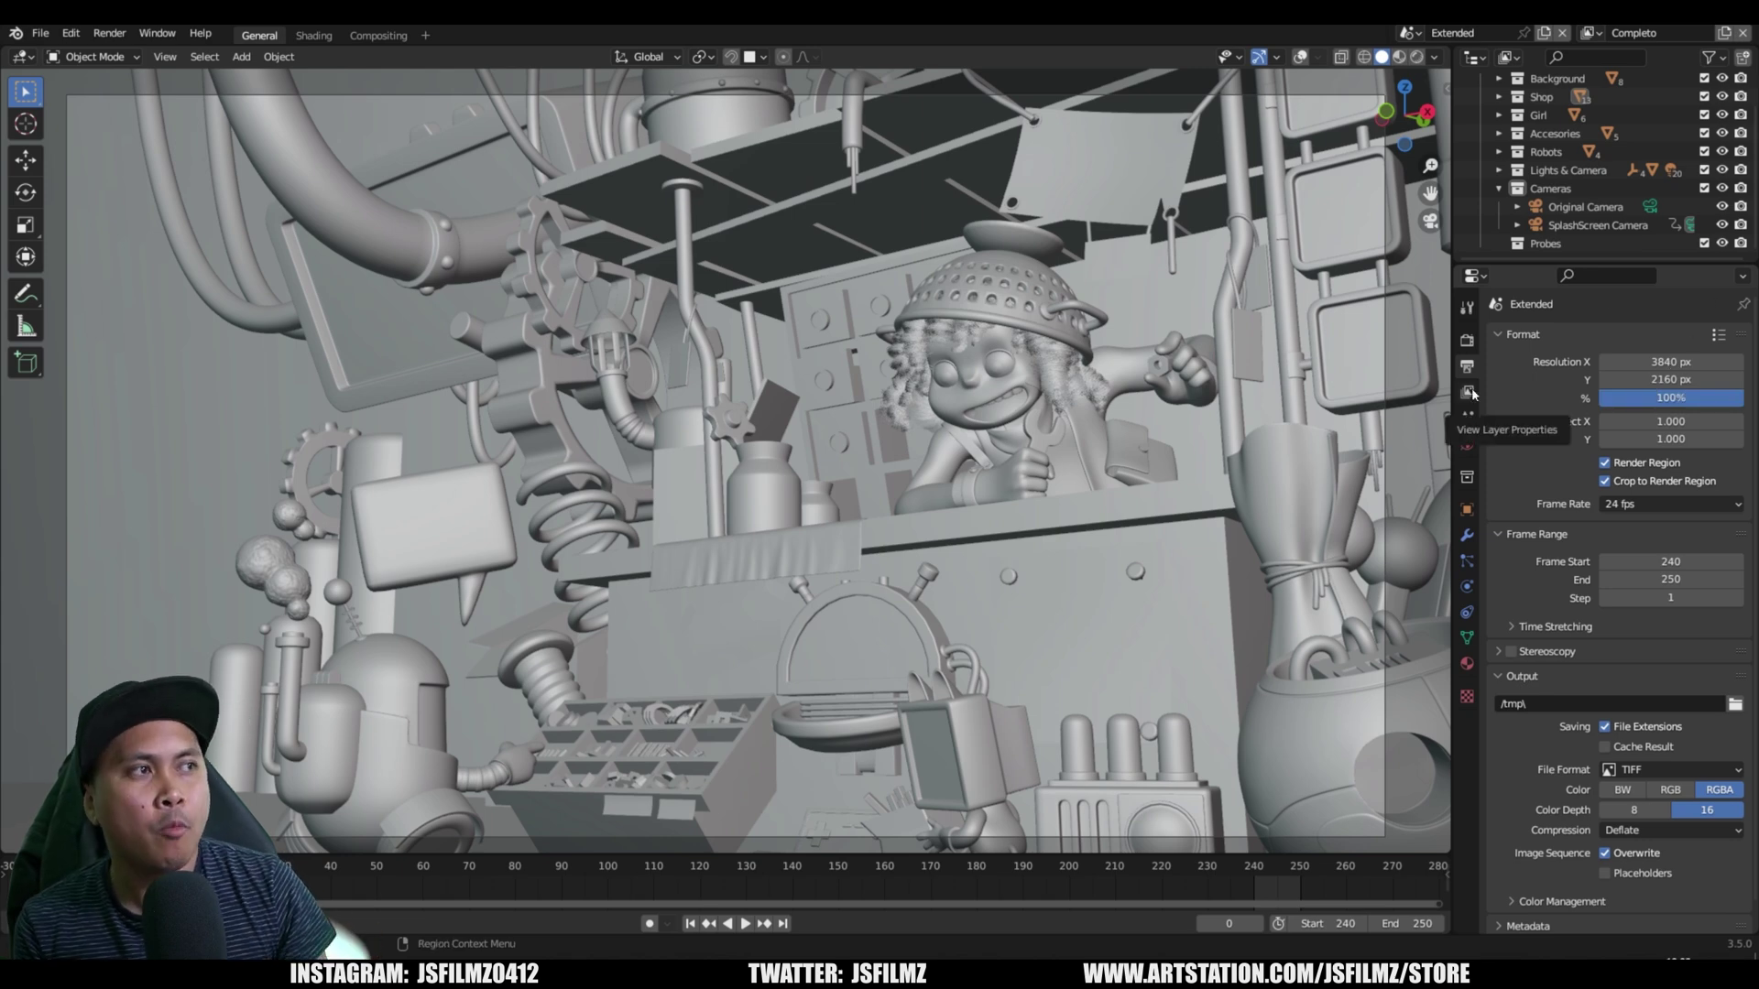
- Check the view layer passes, the render sampling settings and the output resolution
click(1468, 392)
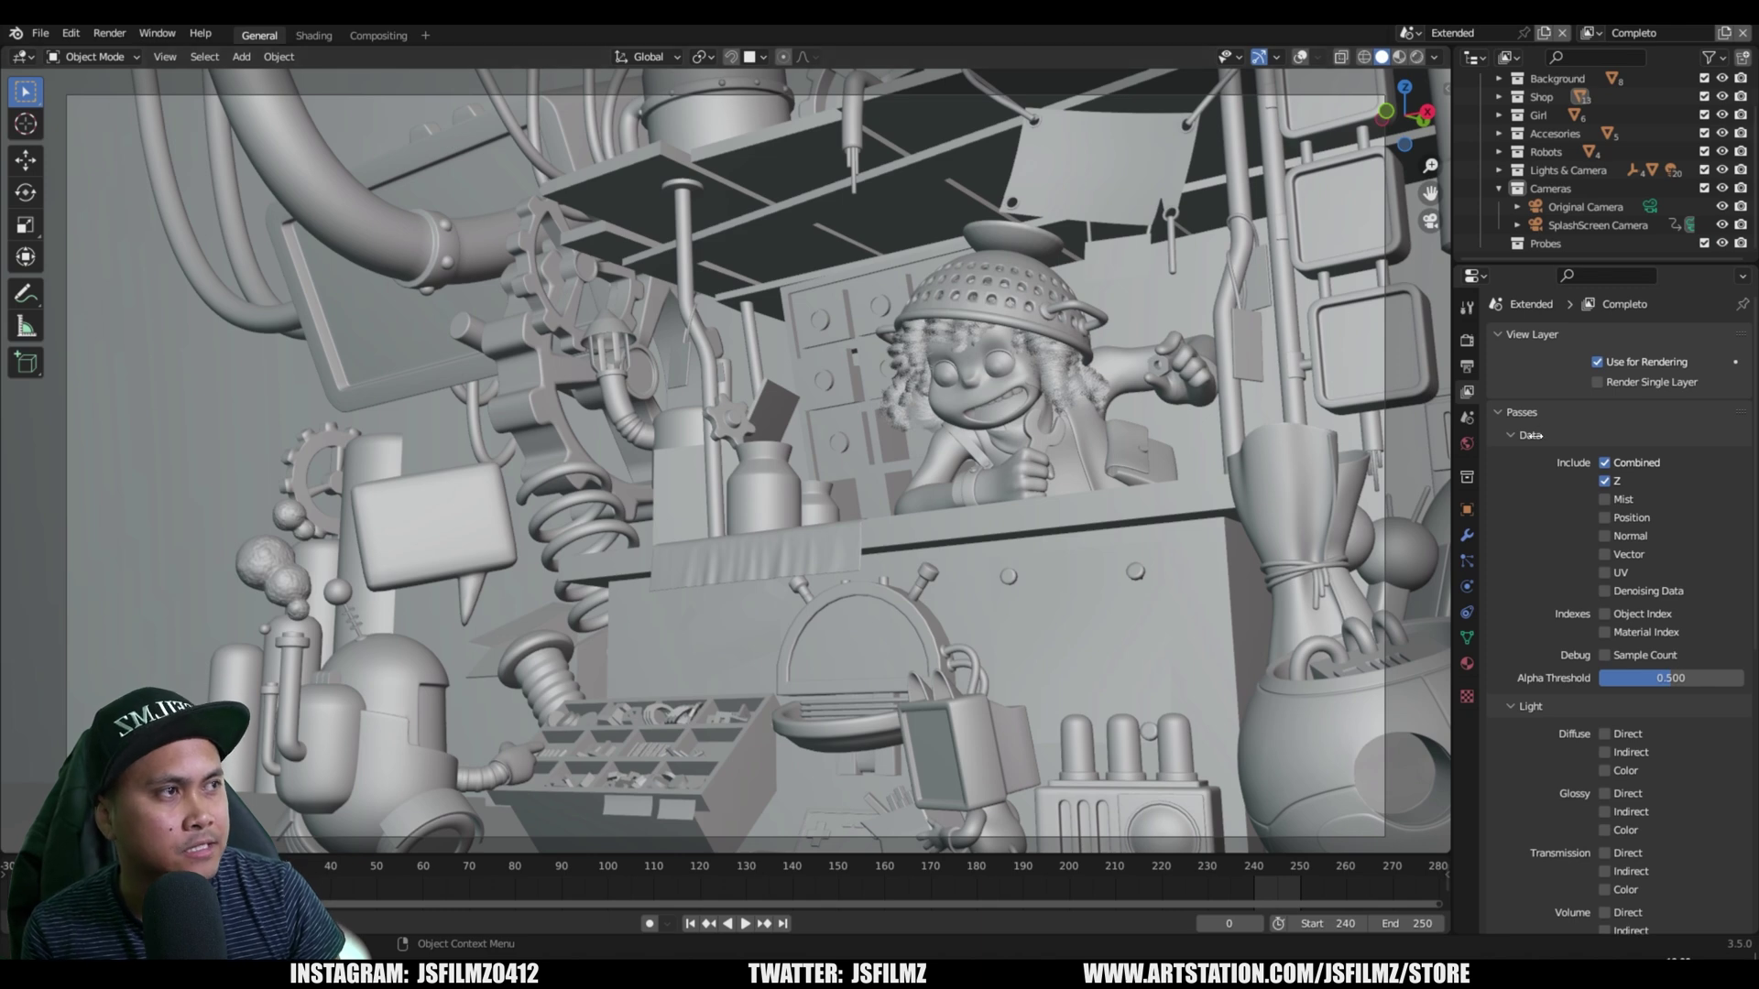
click(1467, 341)
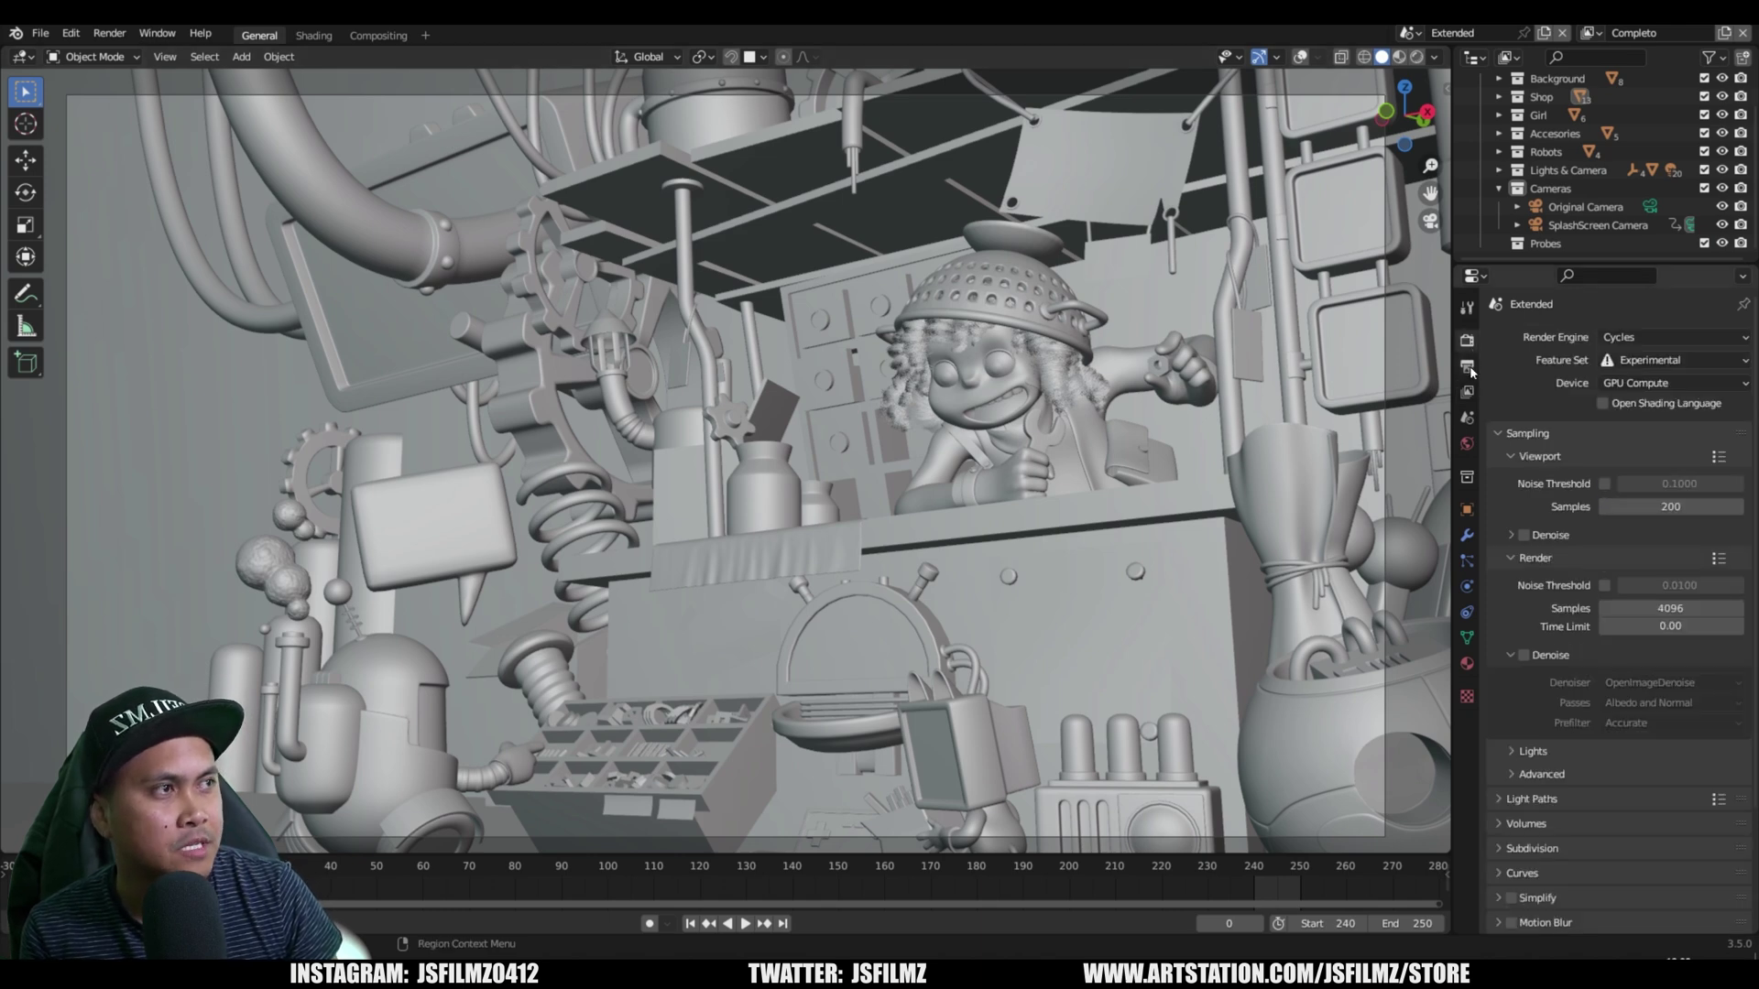
click(1467, 366)
click(1467, 340)
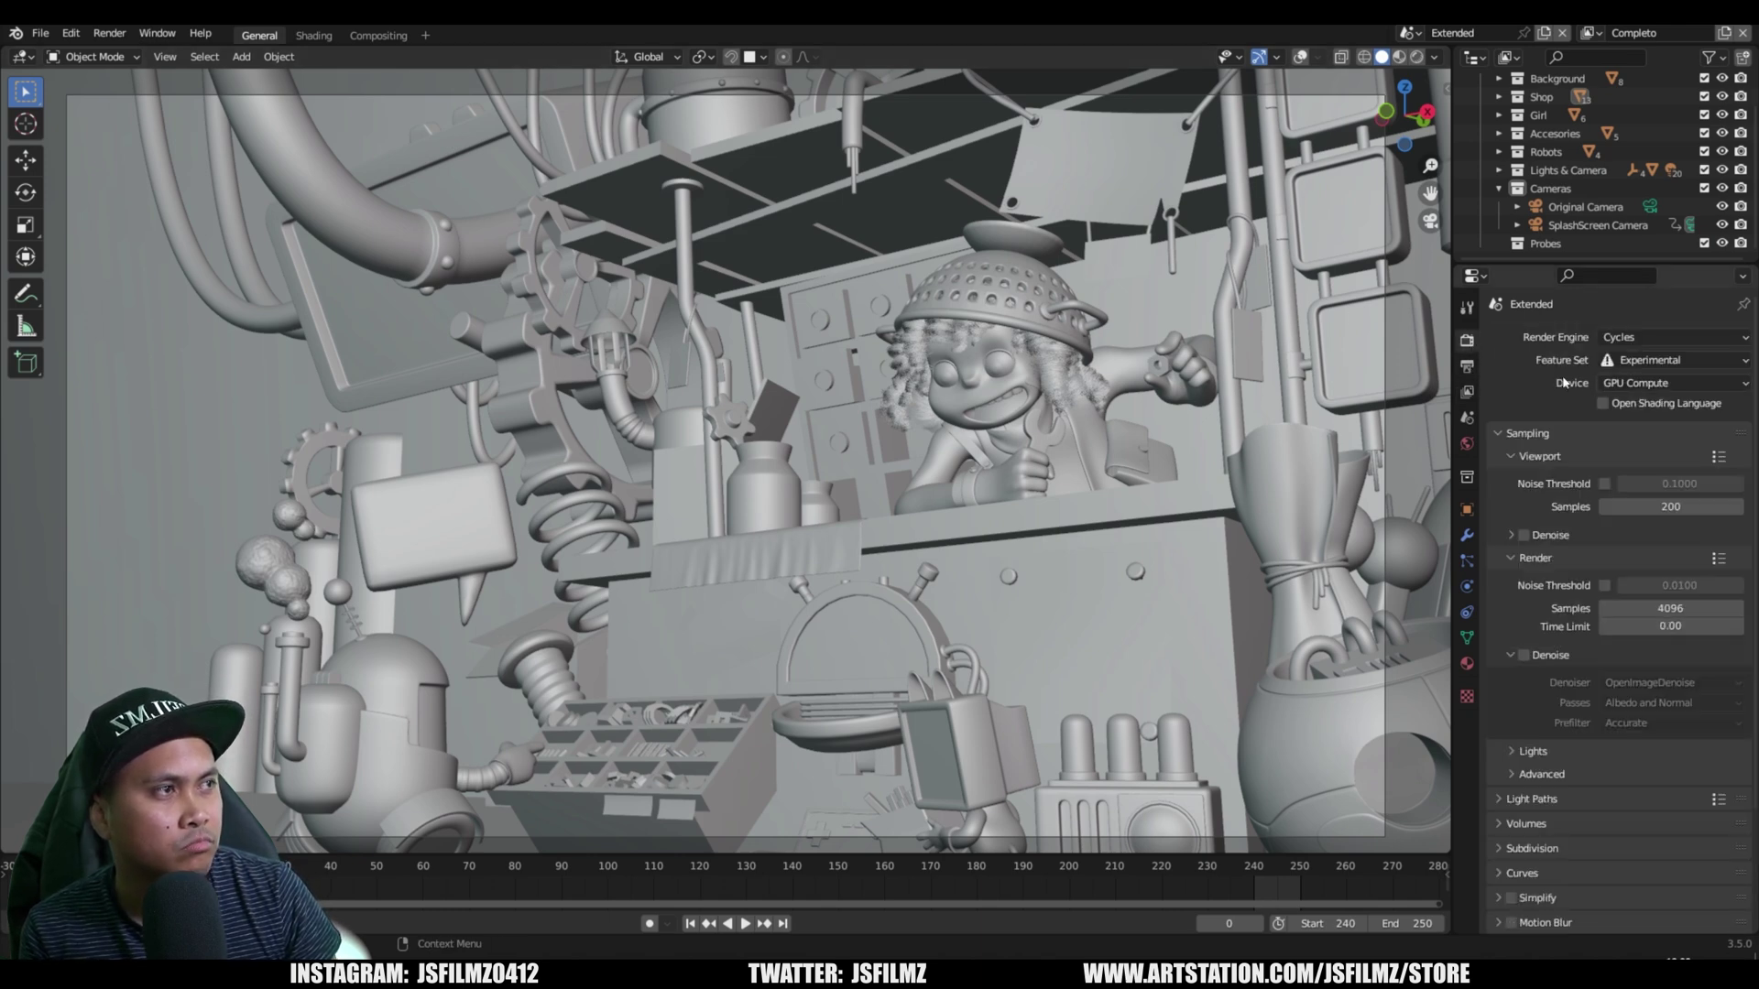
click(1467, 366)
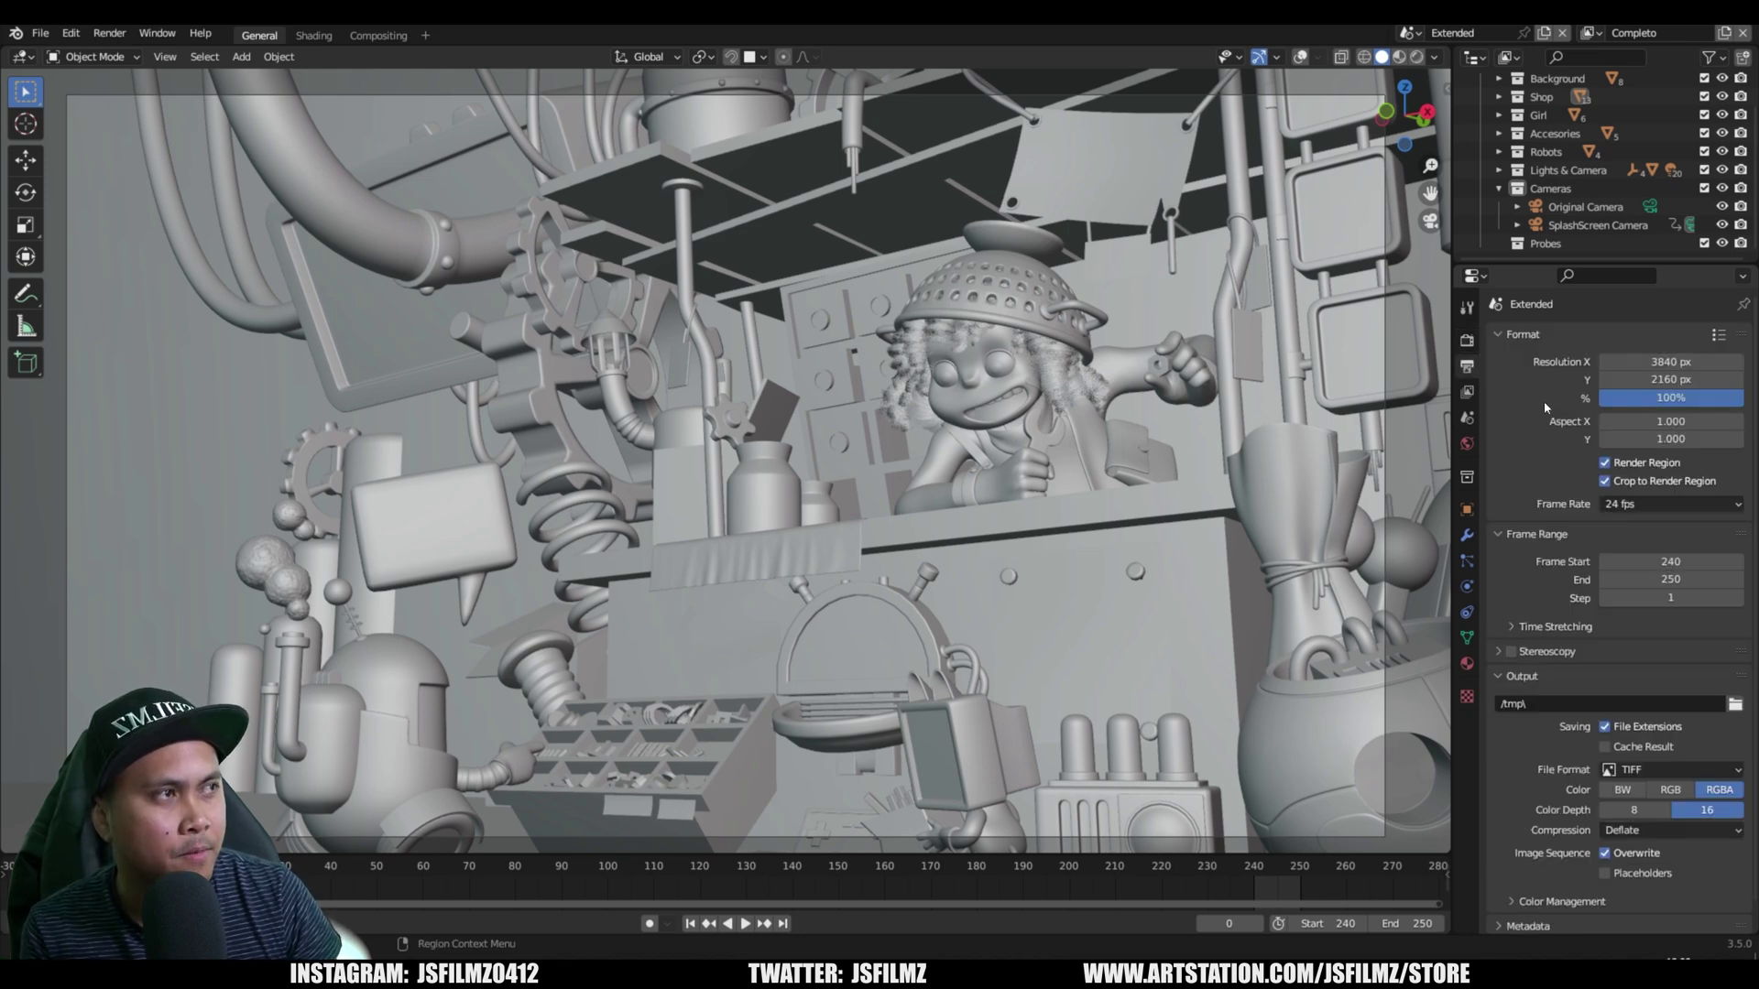
click(1468, 341)
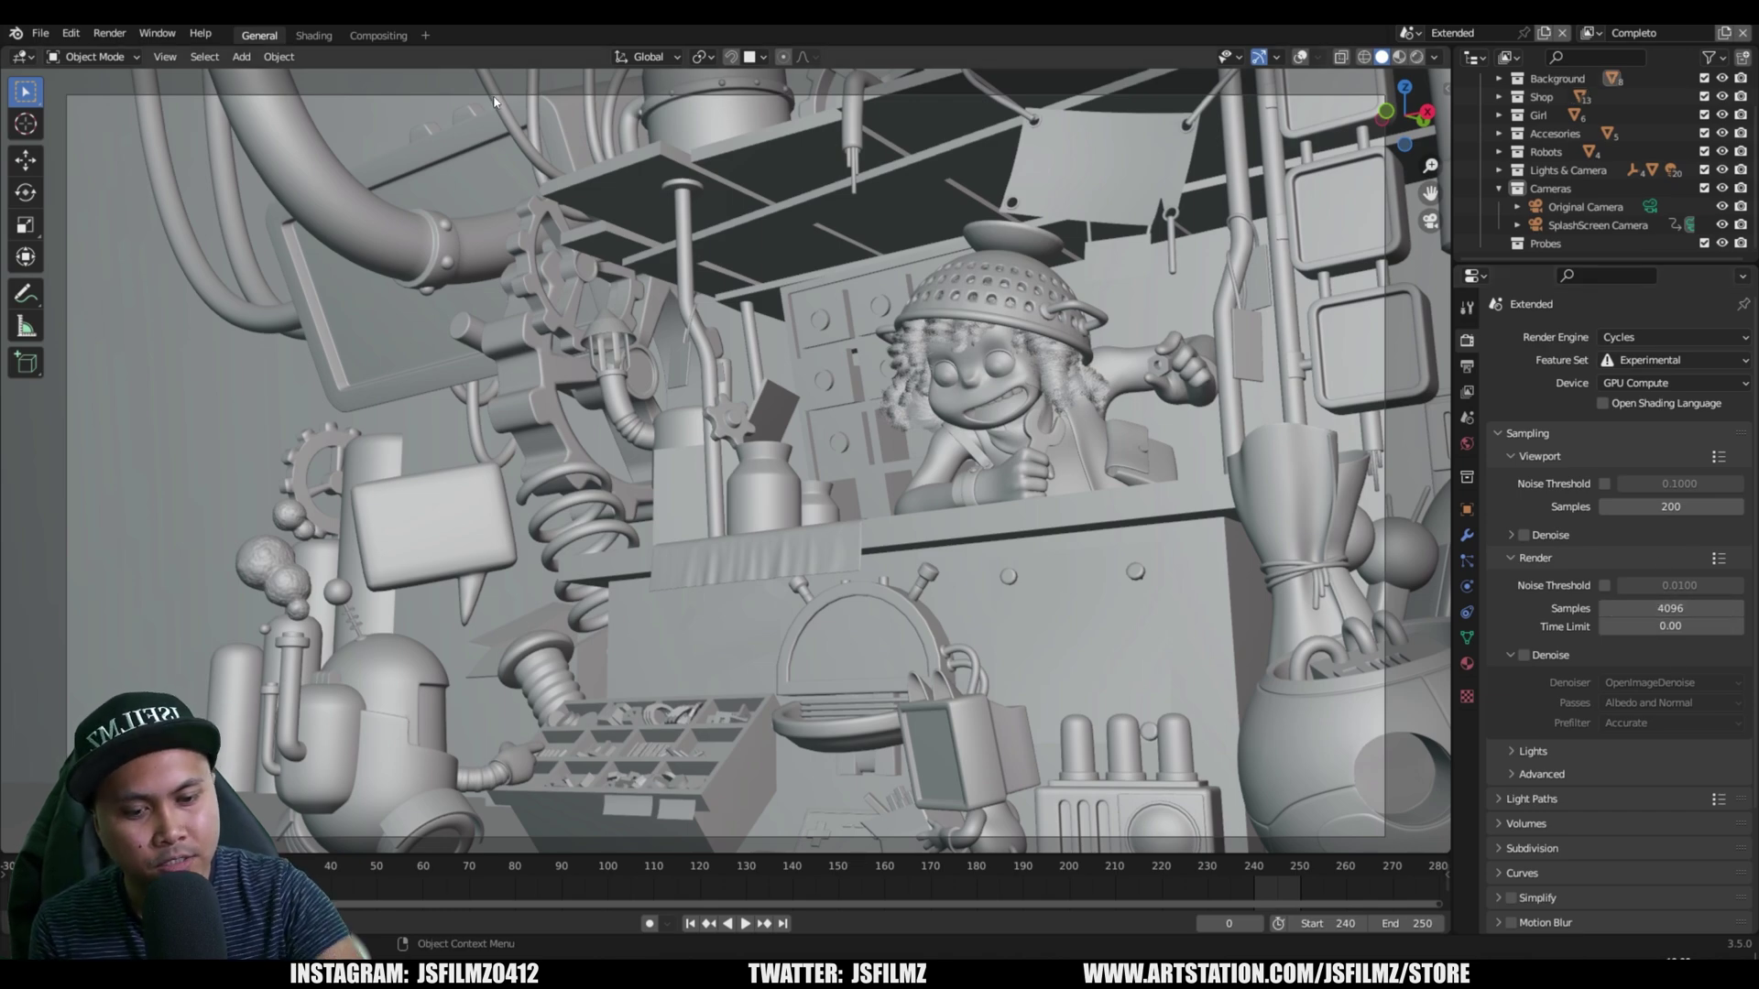
- Render the current frame at the 4K resolution and show the whole rendered image
key(F12)
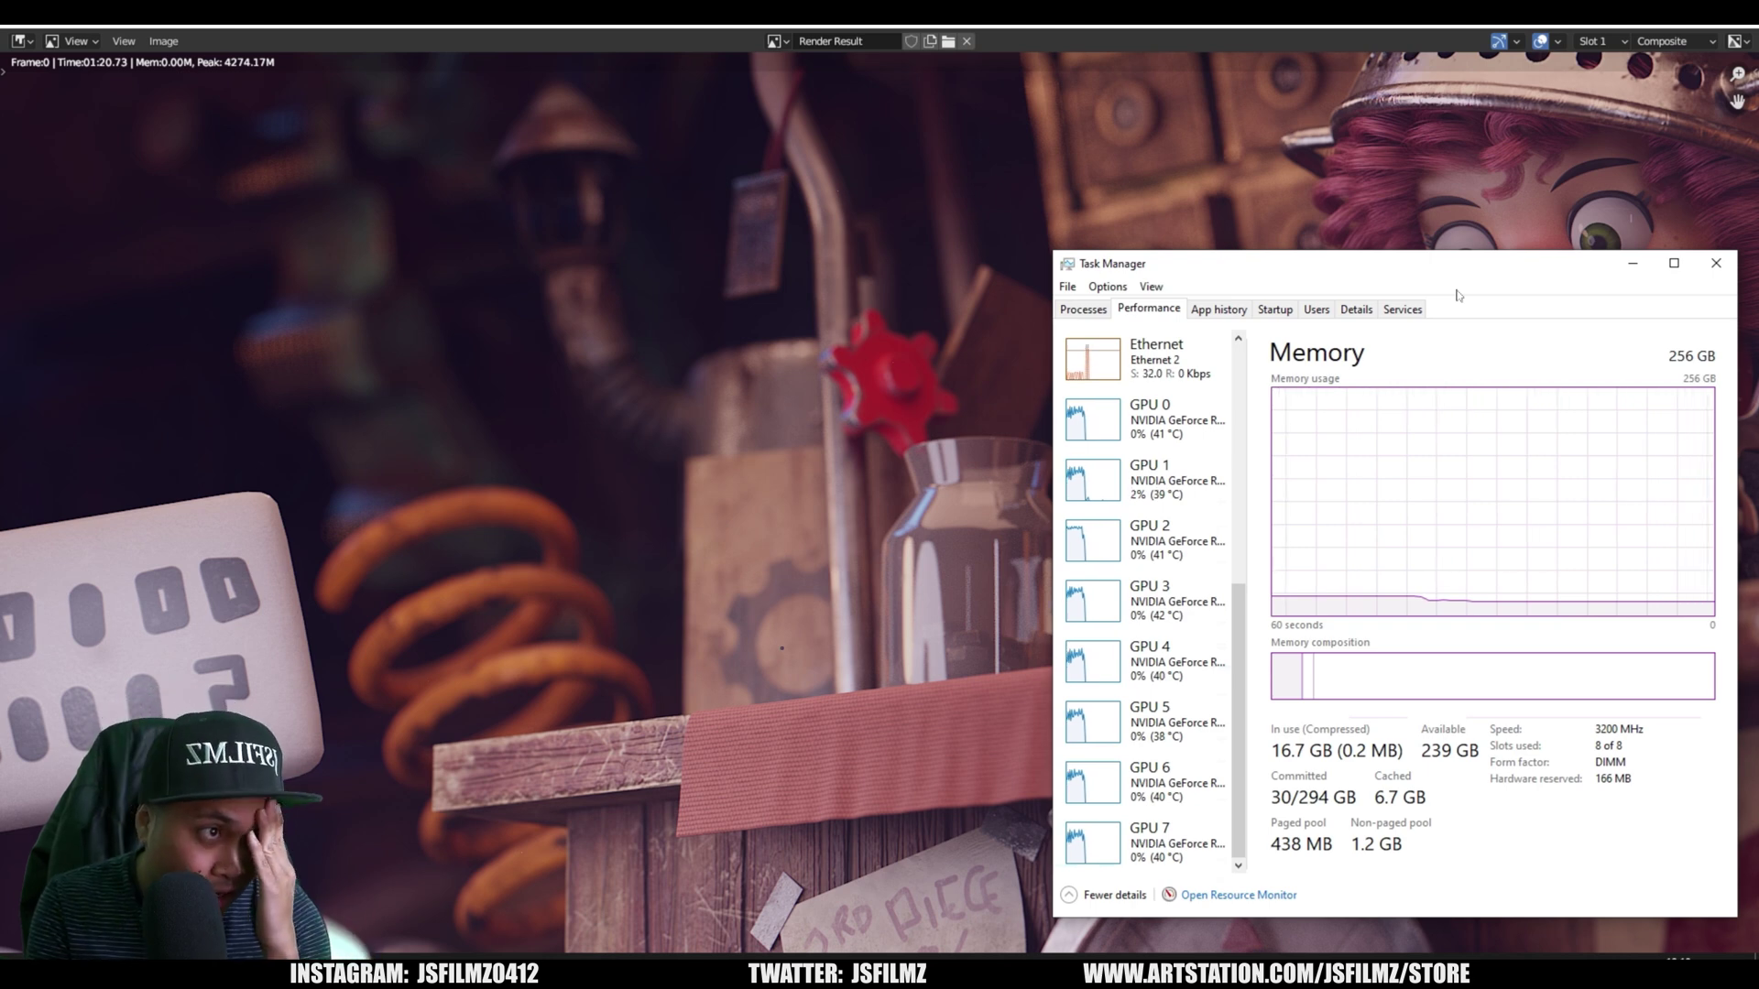
click(921, 378)
key(Home)
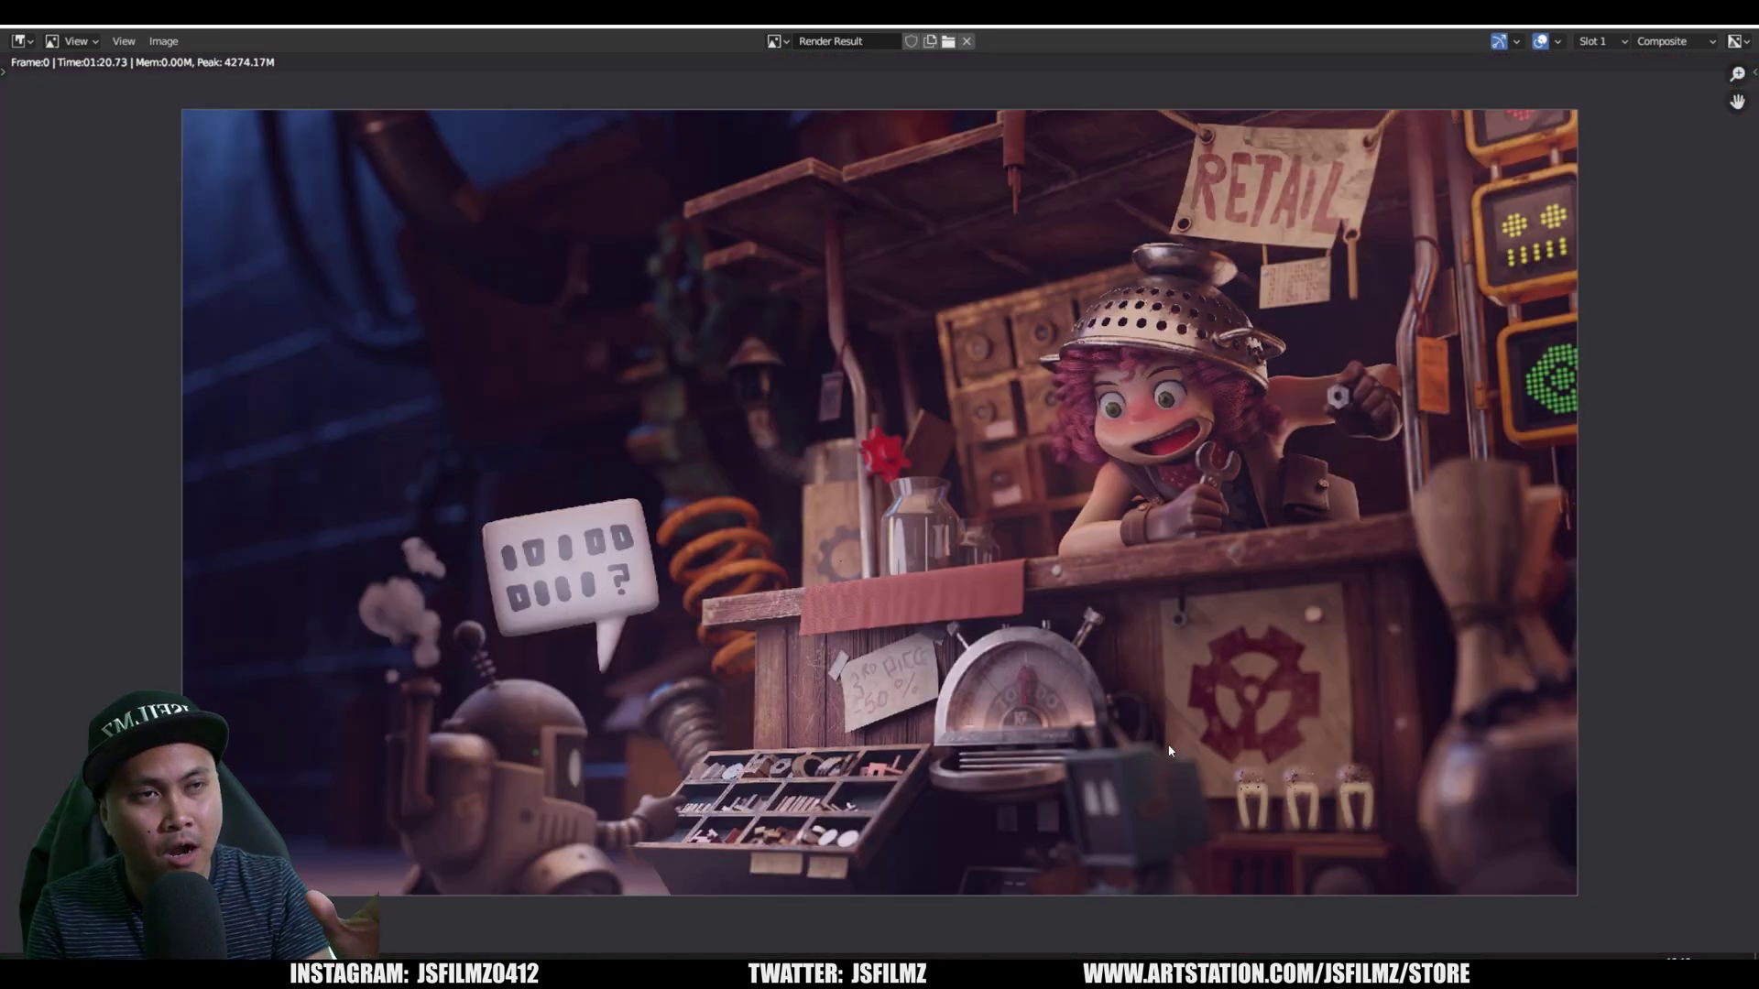